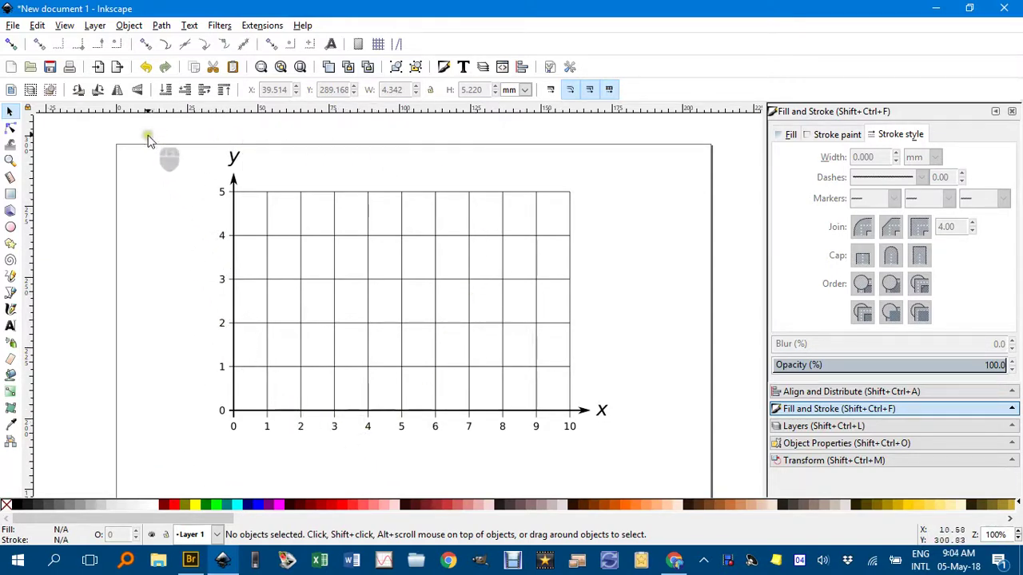
Select all 36 objects of the old graph and delete them to leave a blank page.
drag(148, 137, 660, 467)
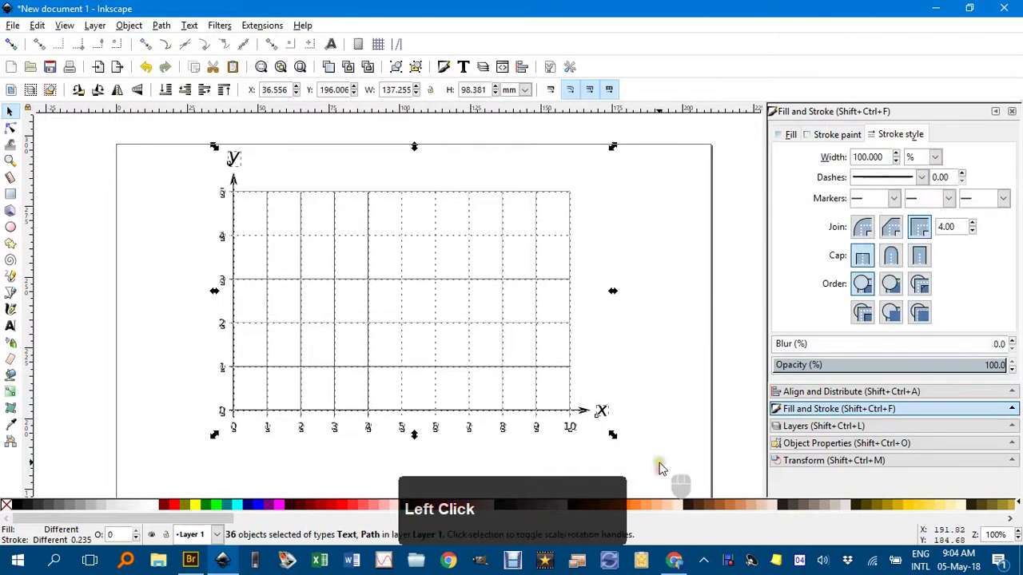
key(Delete)
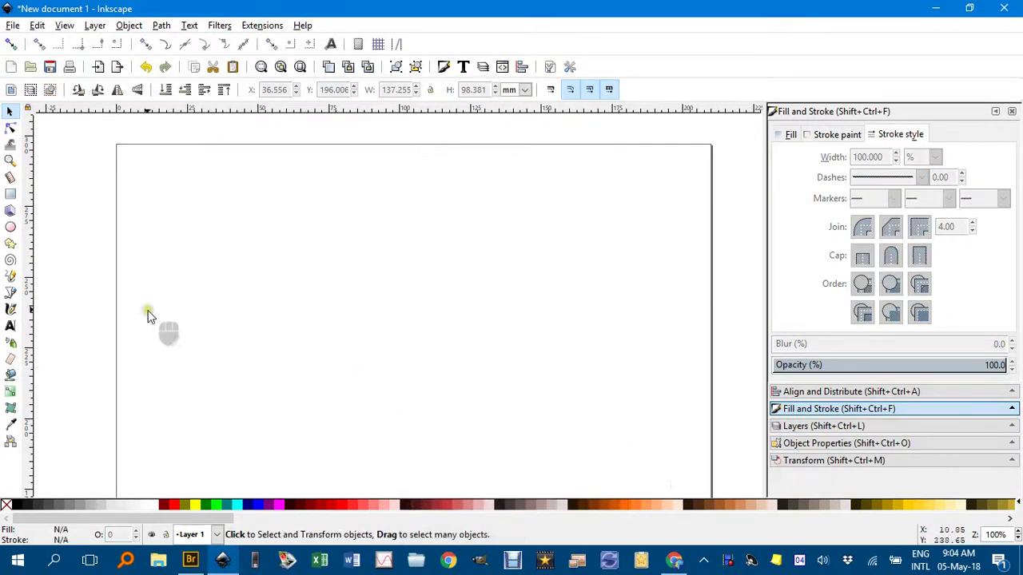
Draw a straight vertical line on the left of the page with the Pen tool.
click(11, 294)
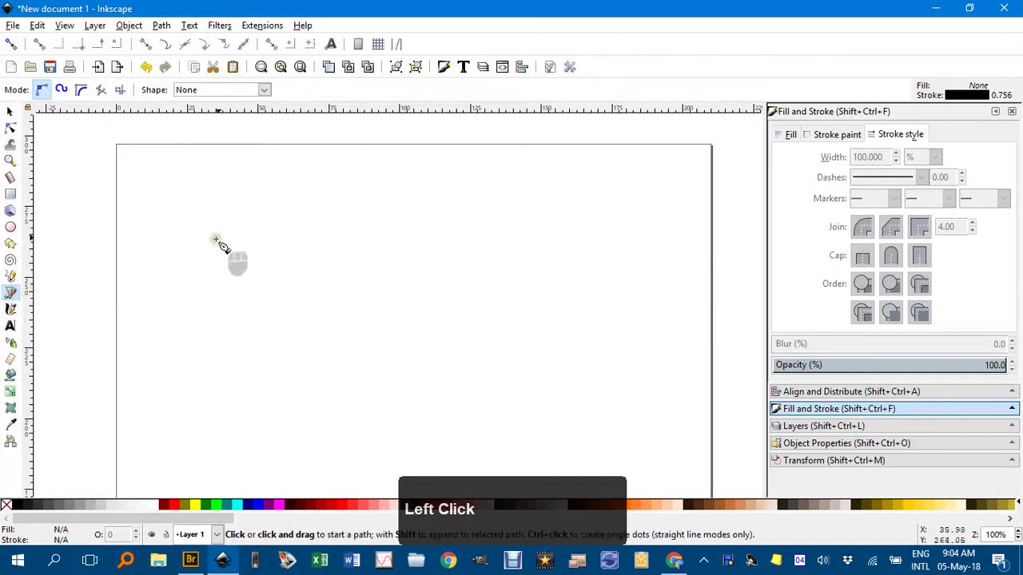
click(219, 193)
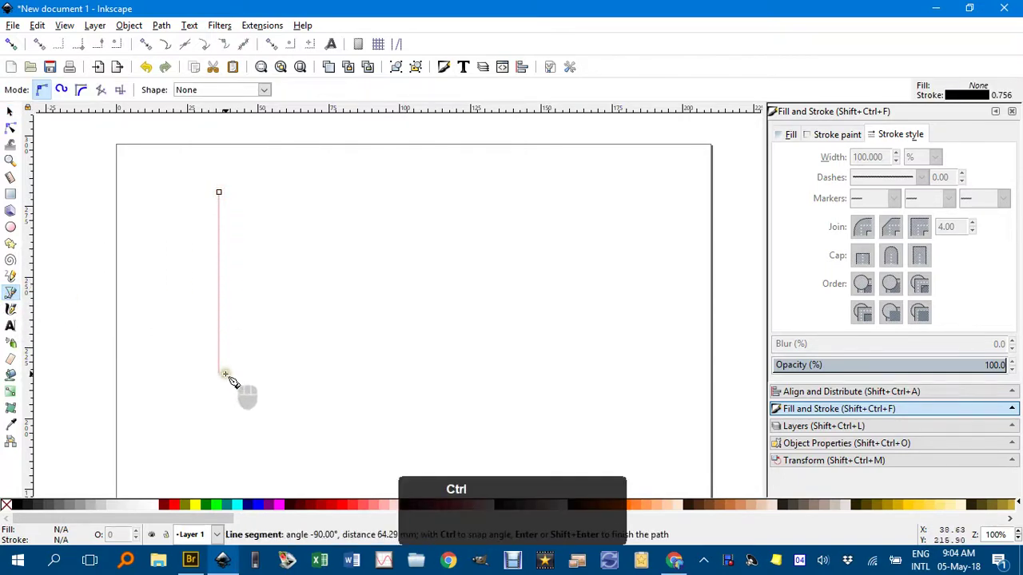
key(Return)
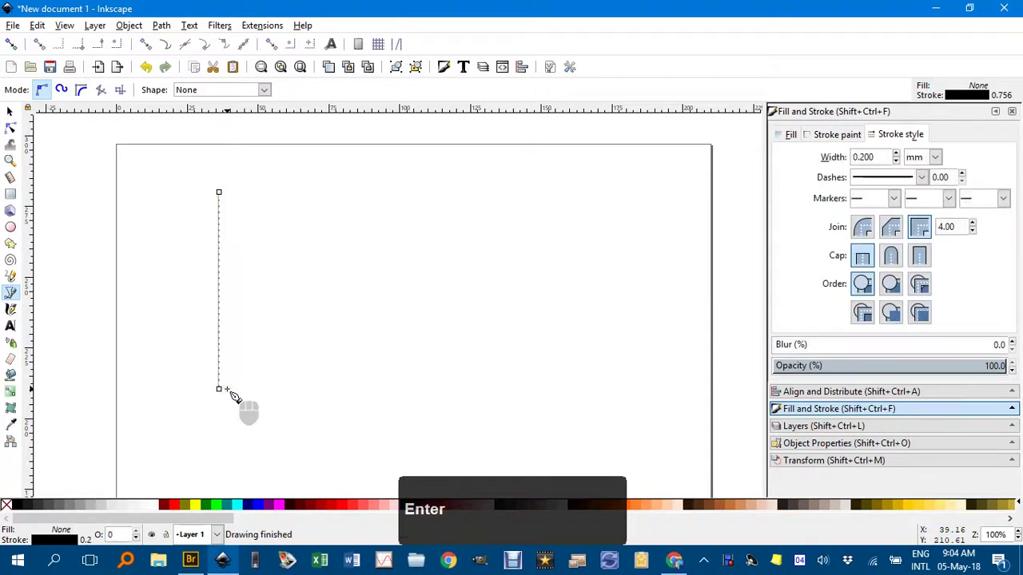
Duplicate the vertical line and move the copy straight right to X 129.910.
click(11, 112)
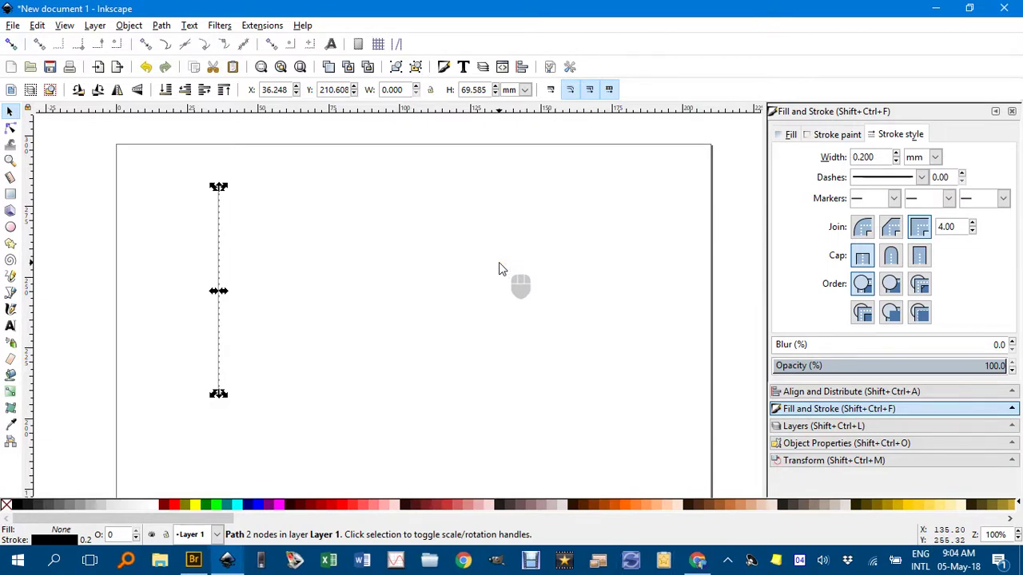
key(ctrl)
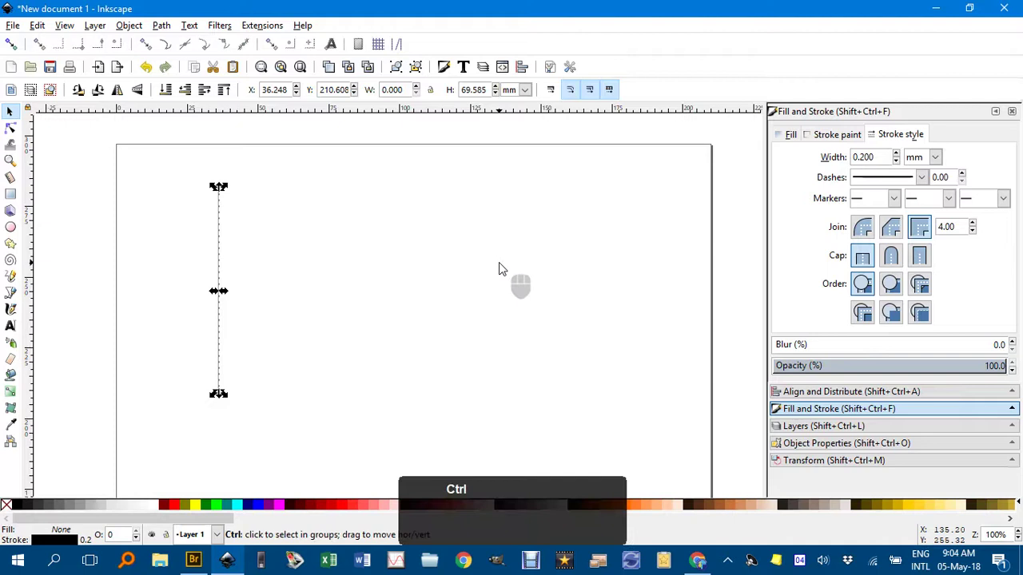
key(ctrl+d)
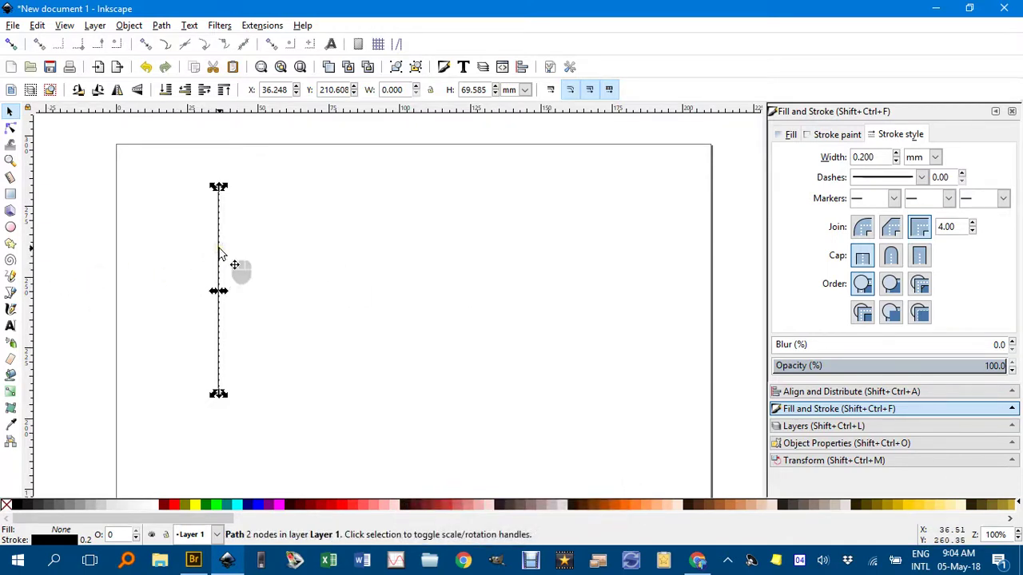
drag(221, 254, 486, 254)
click(543, 253)
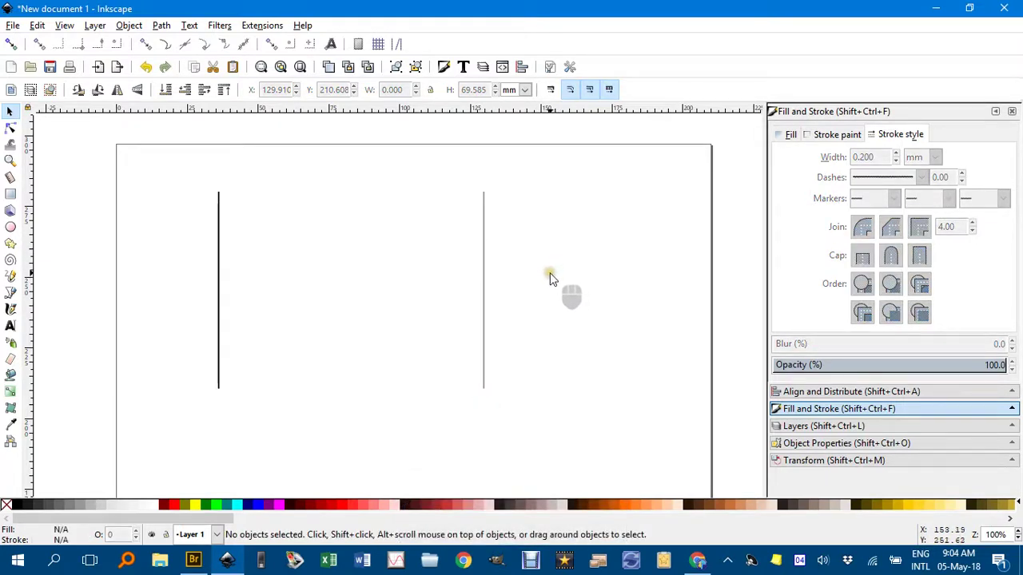
Distribute the six vertical lines with equal horizontal gaps across 93.662 mm.
drag(145, 163, 584, 418)
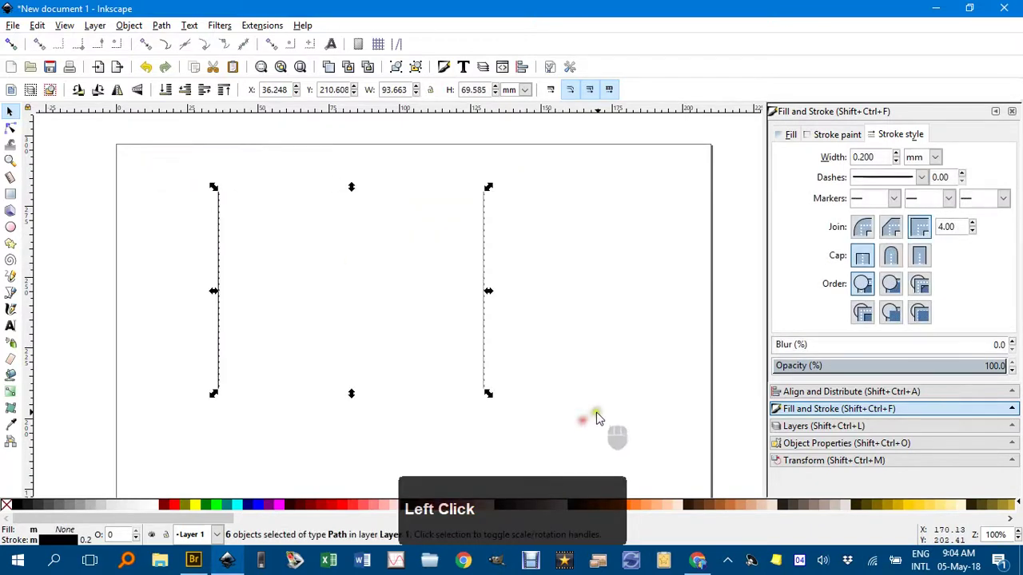
click(791, 391)
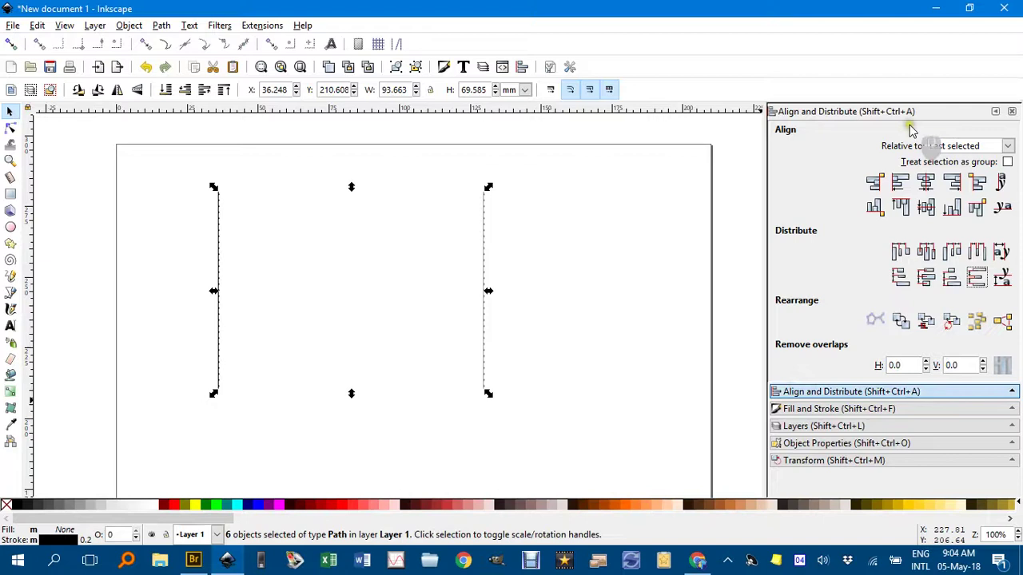
click(977, 254)
click(585, 251)
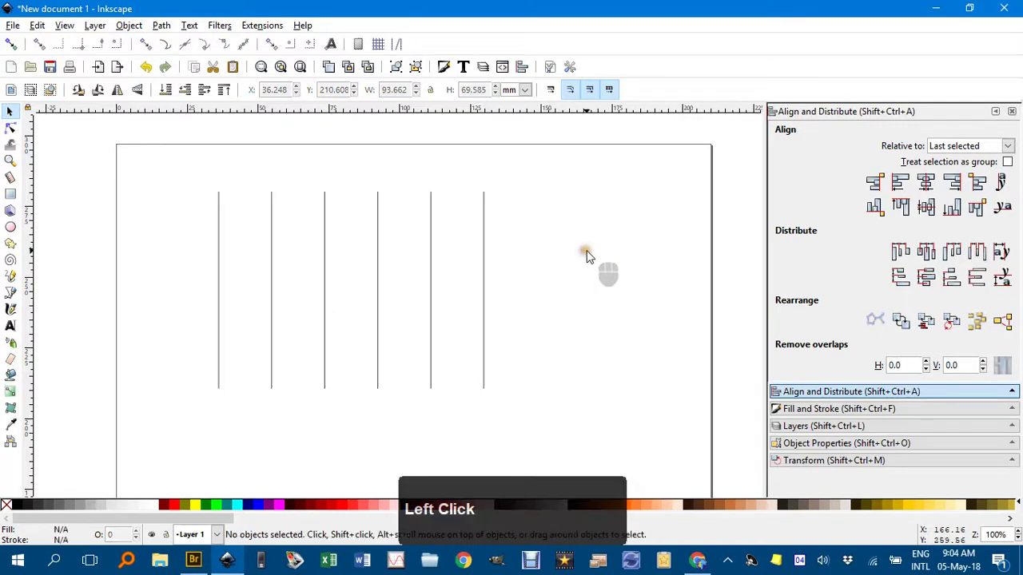
Turn on cusp-node snapping and draw a horizontal line joining the vertical lines' bottom ends.
click(9, 45)
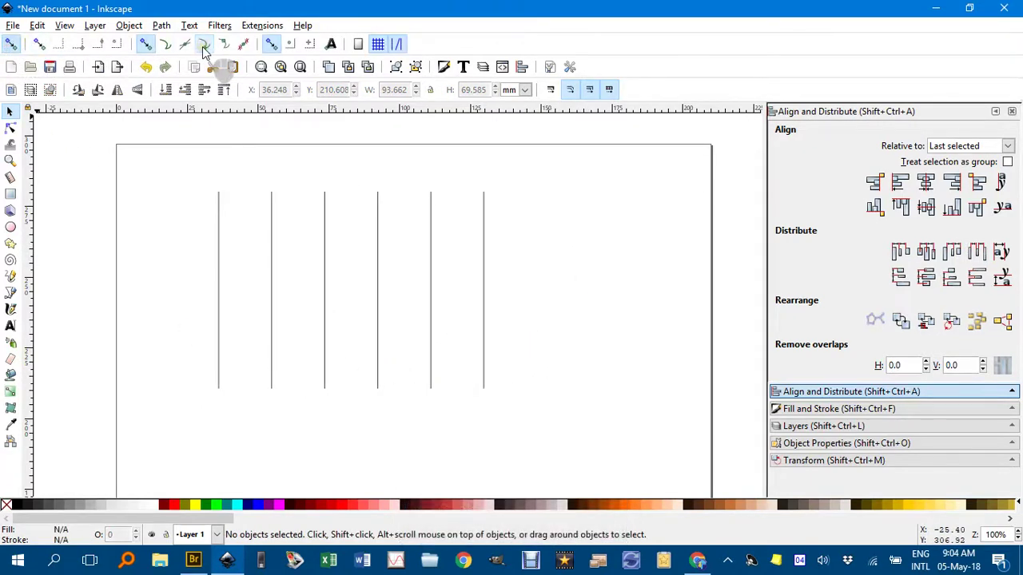
click(204, 45)
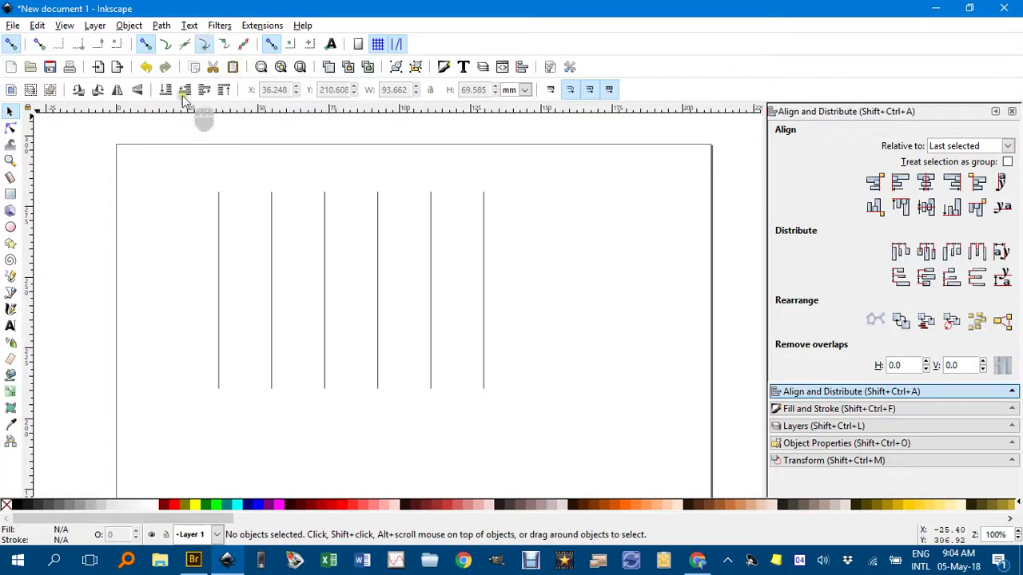
click(10, 294)
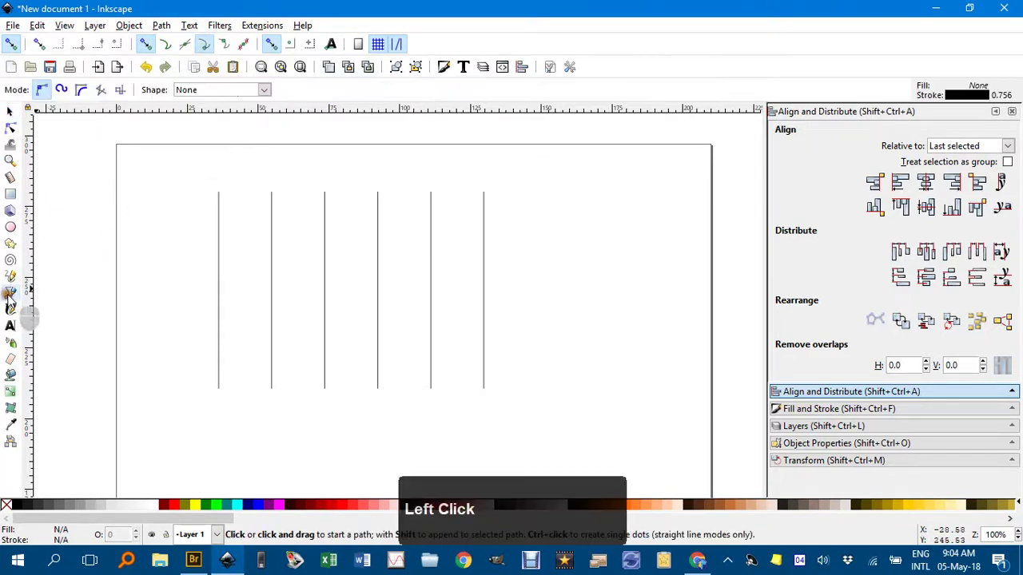
click(219, 390)
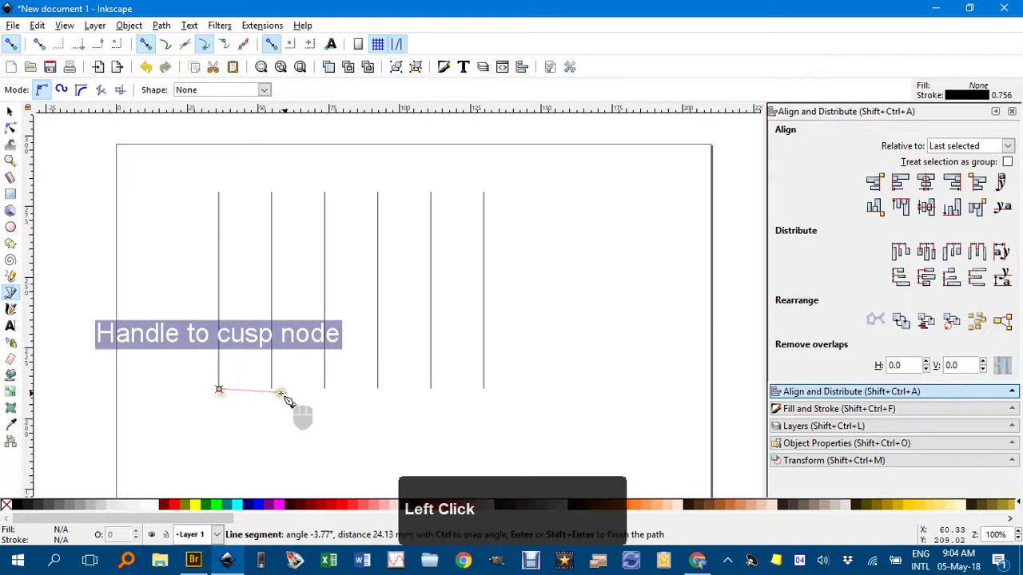
click(483, 389)
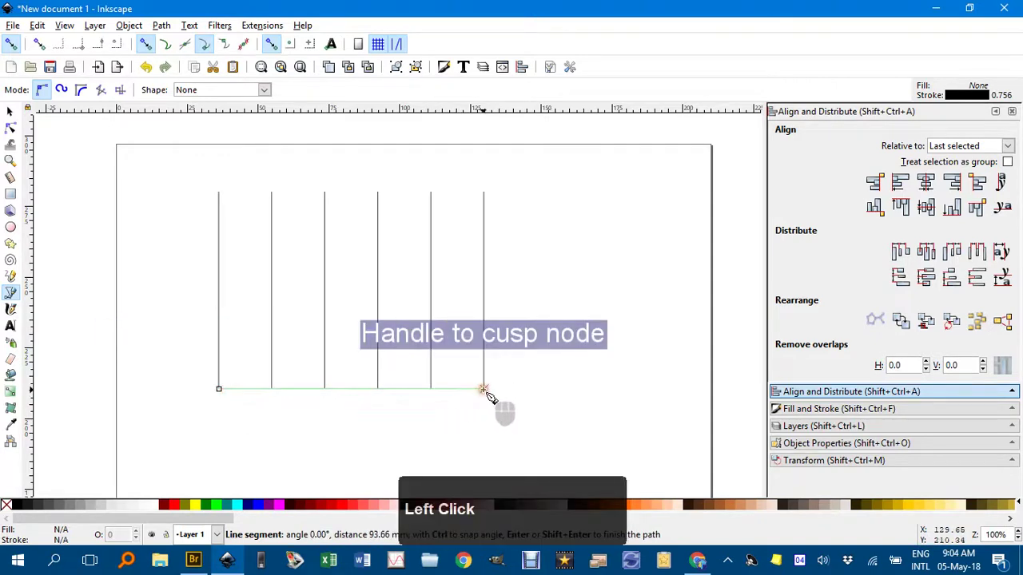
key(Return)
Copy the horizontal line to the tops and space five horizontal lines evenly, making a 5×4 grid.
click(8, 111)
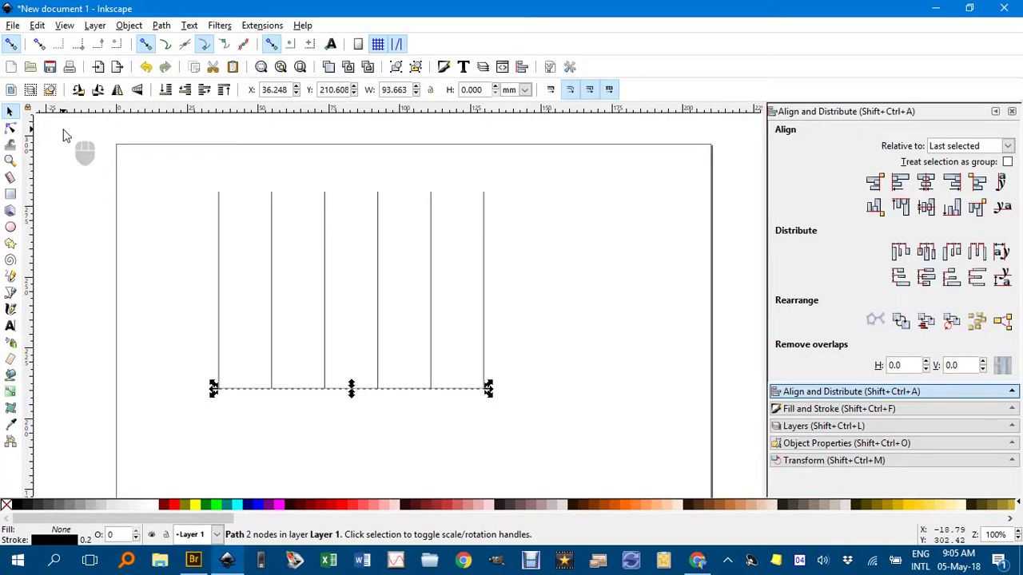
key(ctrl+d)
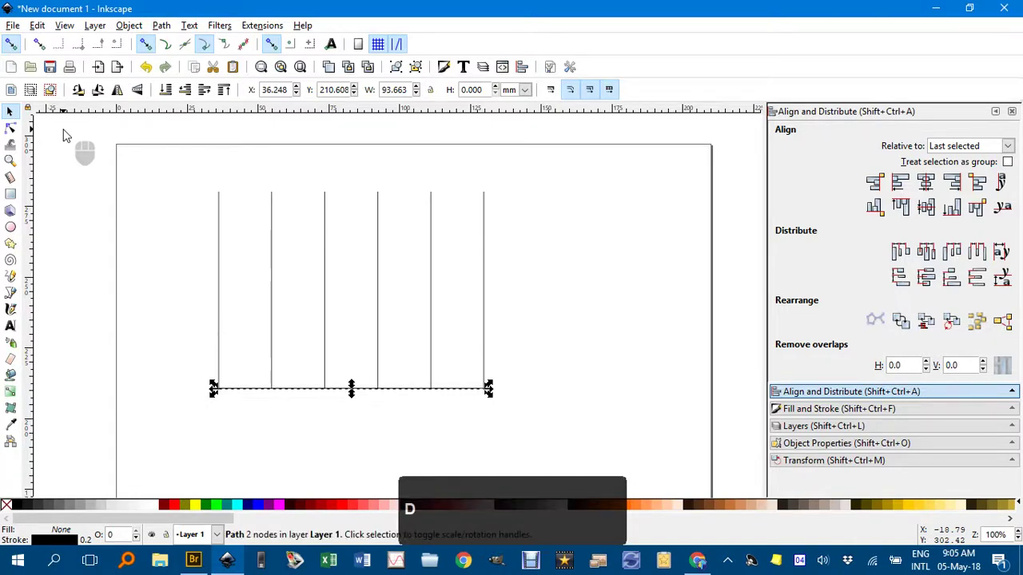
drag(257, 389, 253, 194)
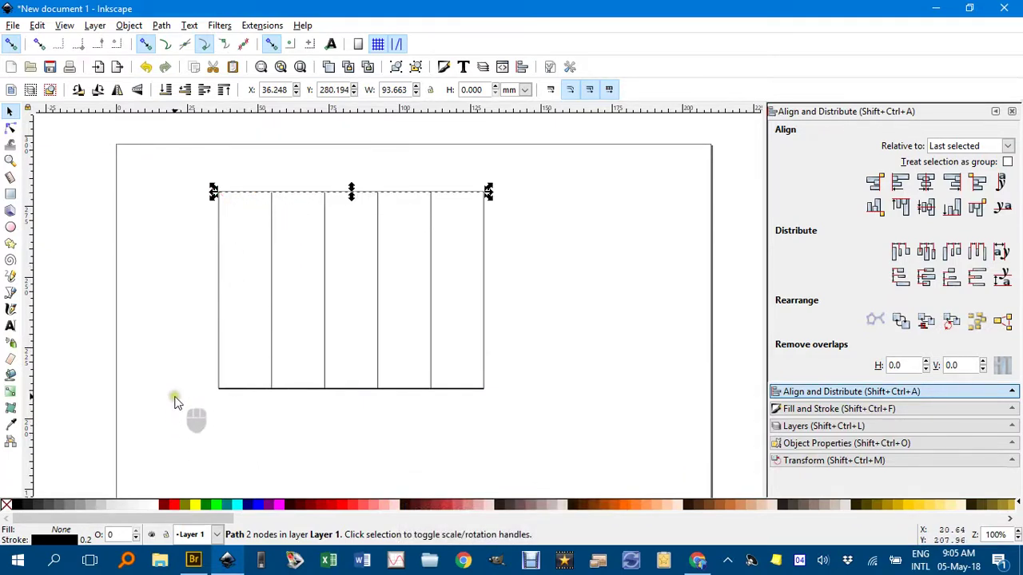
drag(188, 372, 564, 417)
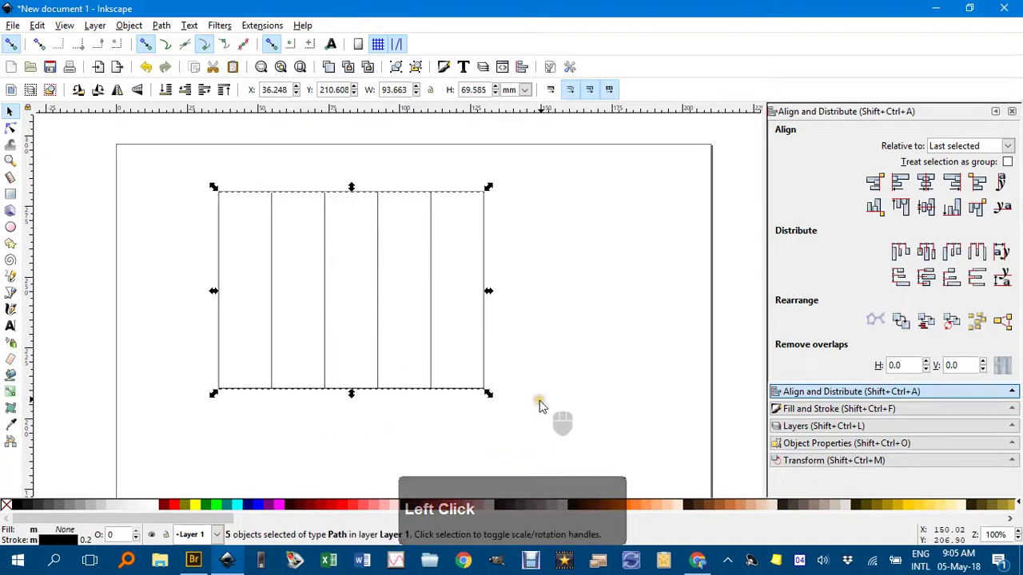
click(976, 278)
click(626, 287)
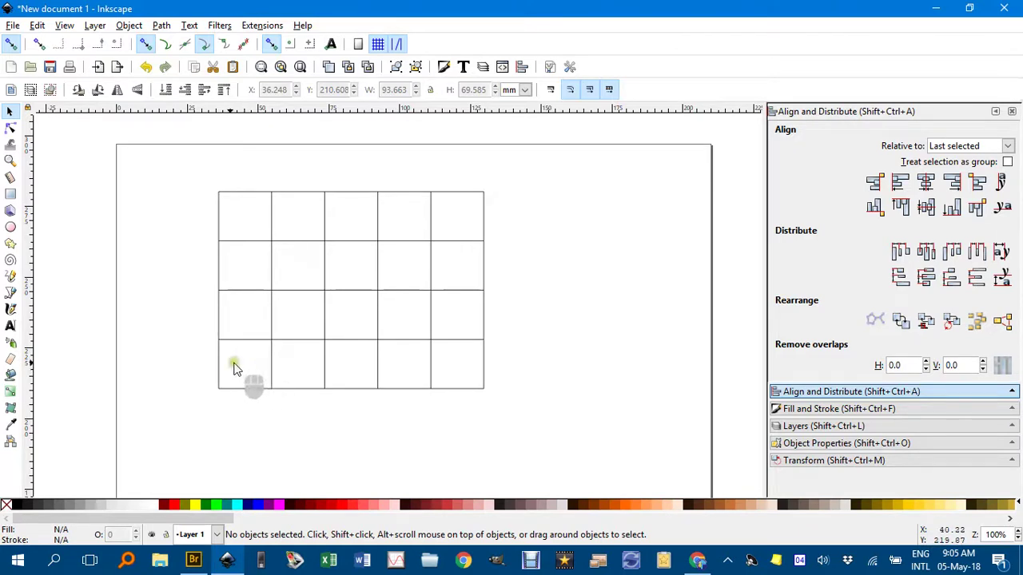
With snapping off, stretch the vertical grid lines slightly taller.
drag(202, 368, 527, 365)
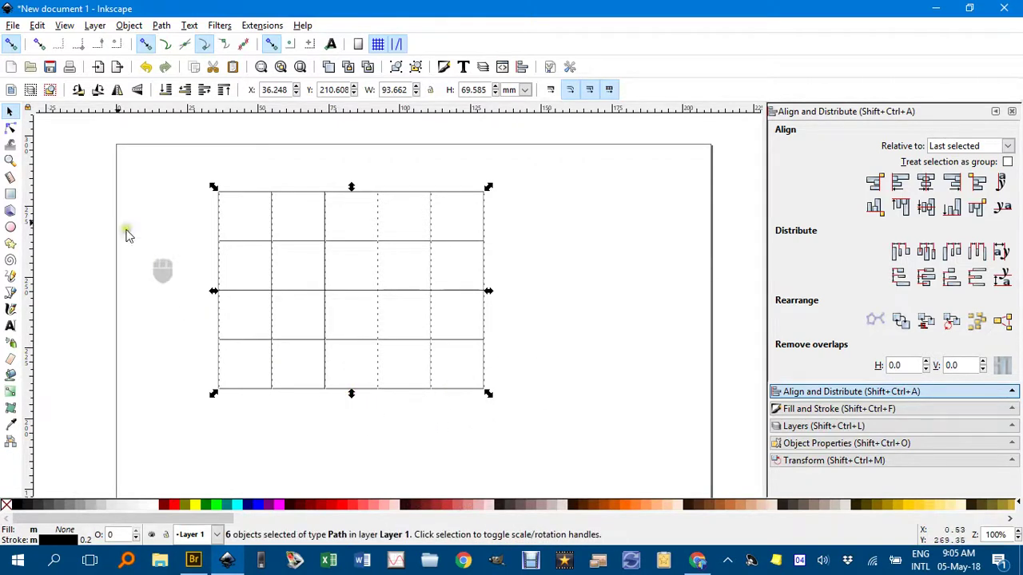
click(9, 46)
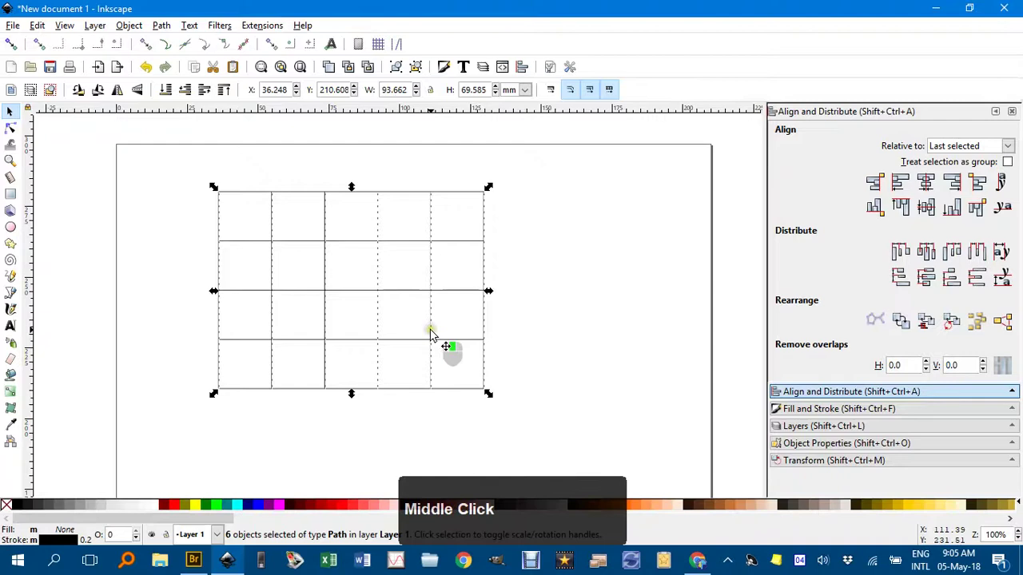
scroll(429, 331, down, 3)
scroll(379, 318, up, 1)
scroll(379, 317, up, 1)
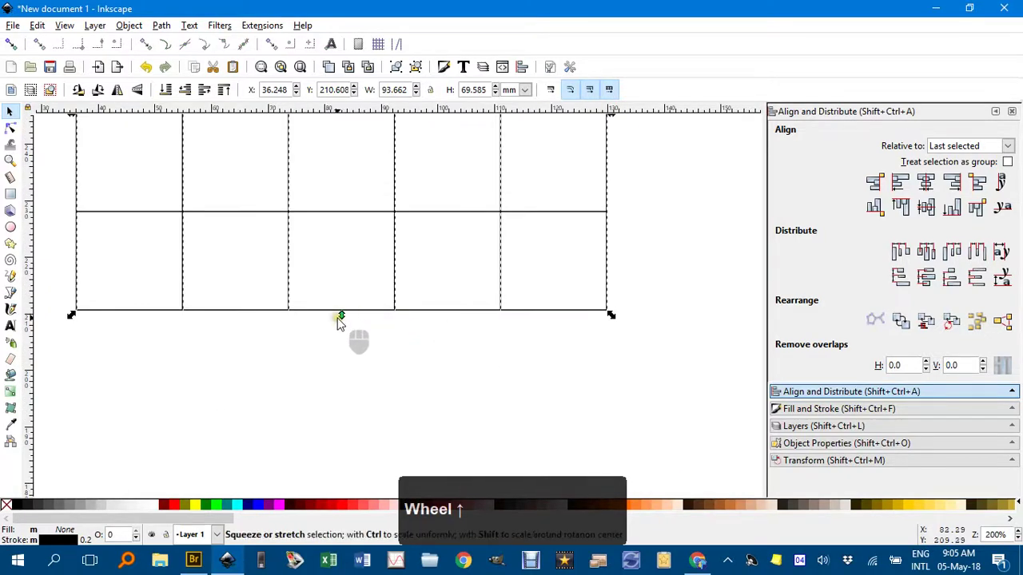
drag(343, 319, 345, 336)
click(346, 342)
Stretch the five horizontal lines left to 96.573 mm so they overhang the left edge.
scroll(463, 370, down, 2)
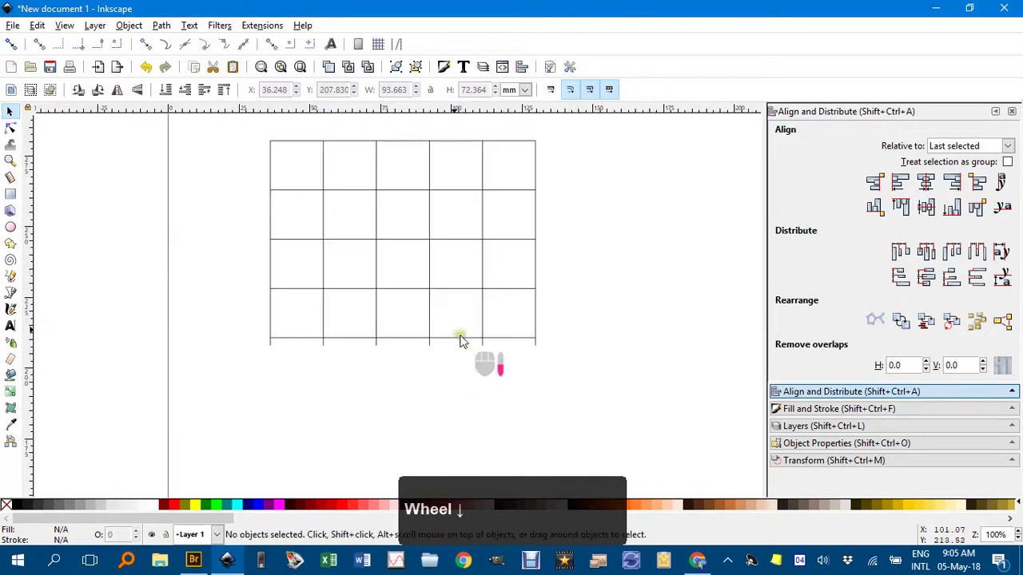
drag(333, 176, 376, 244)
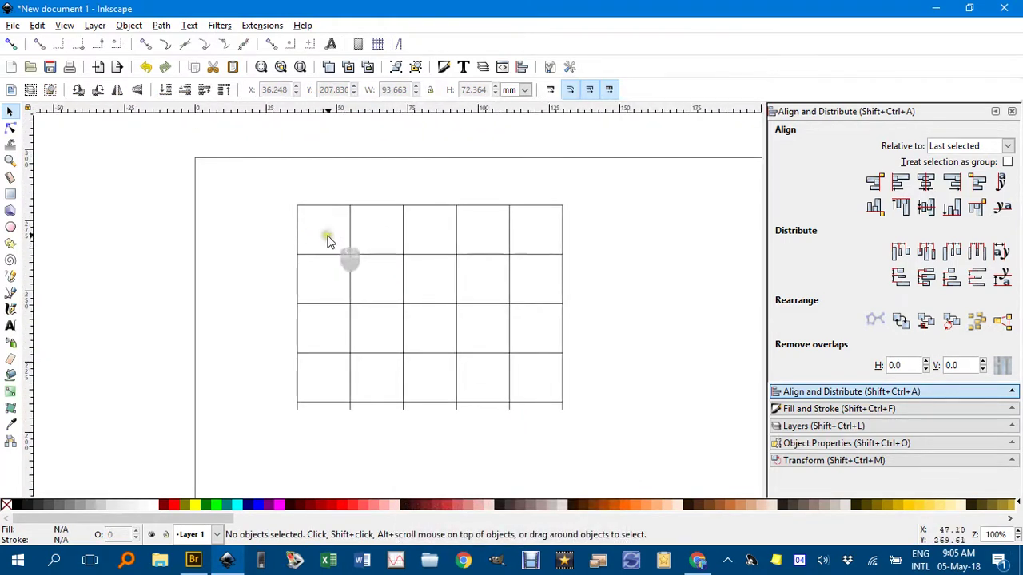
drag(456, 255, 397, 244)
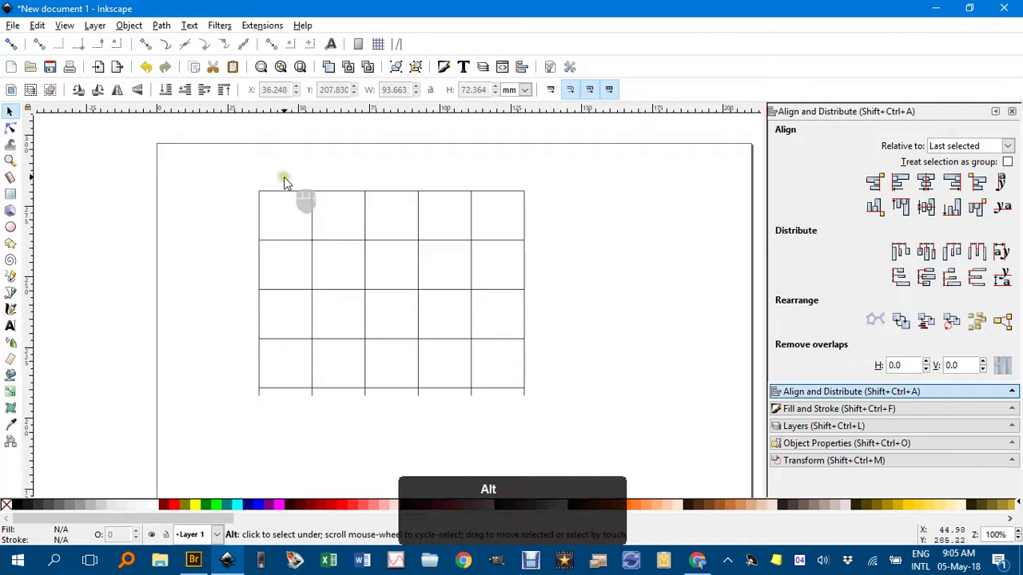
drag(284, 176, 285, 407)
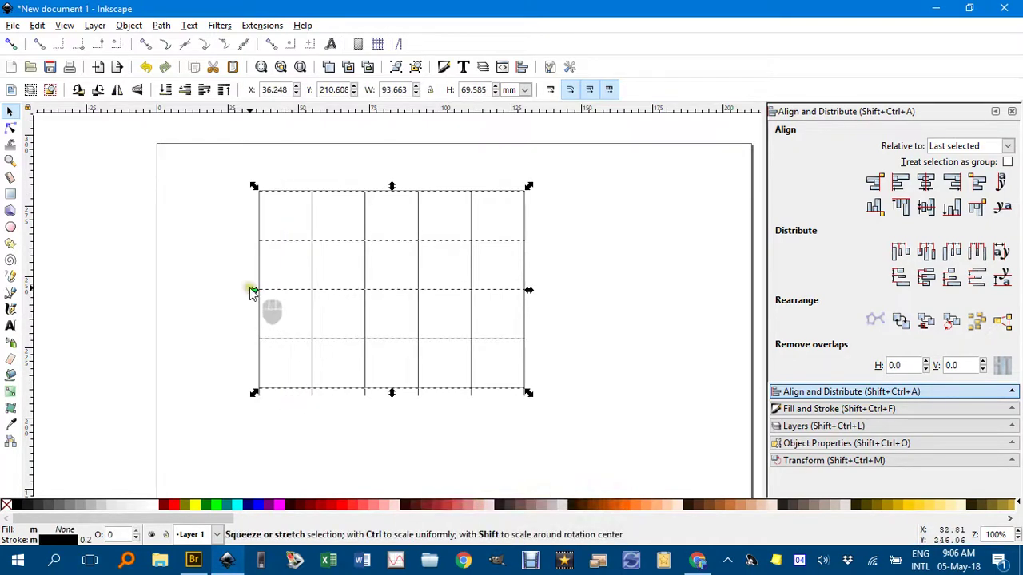
ctrl+scroll(253, 293, up, 2)
drag(268, 295, 252, 297)
click(203, 264)
ctrl+scroll(279, 270, down, 1)
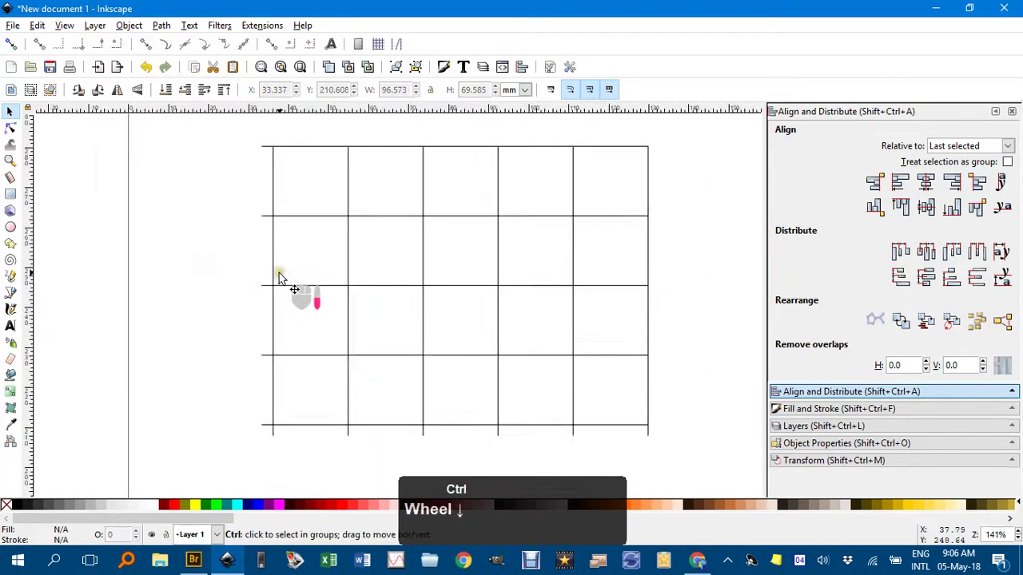
middle_click(627, 302)
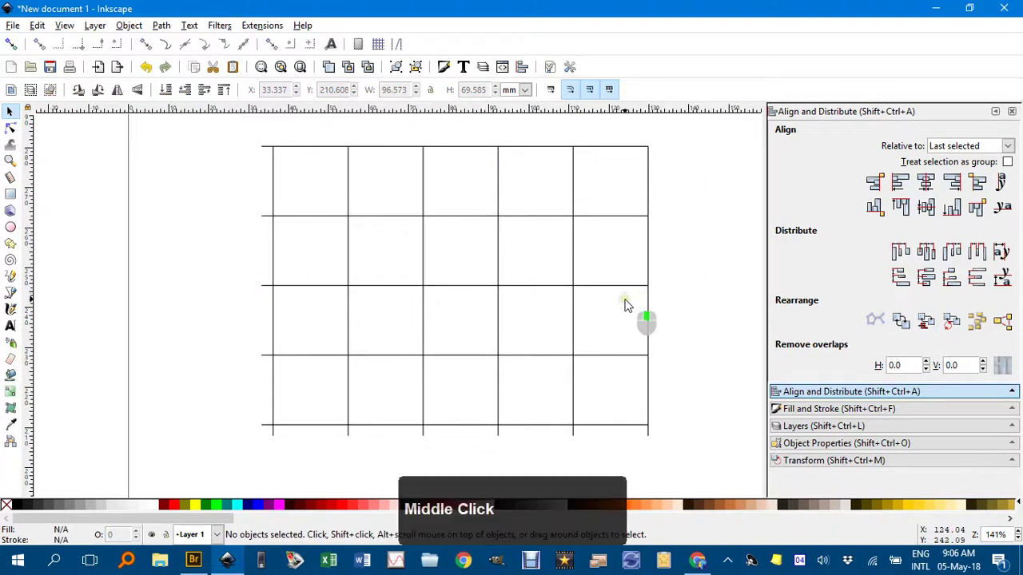
Set the stroke width of the bottom and left grid lines to 0.5 mm.
click(405, 410)
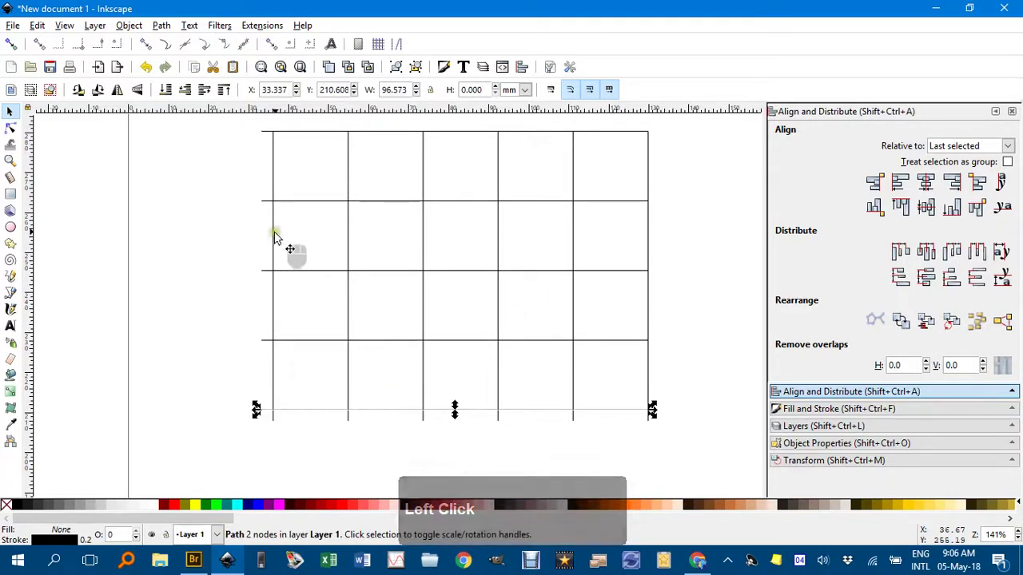
shift+click(273, 247)
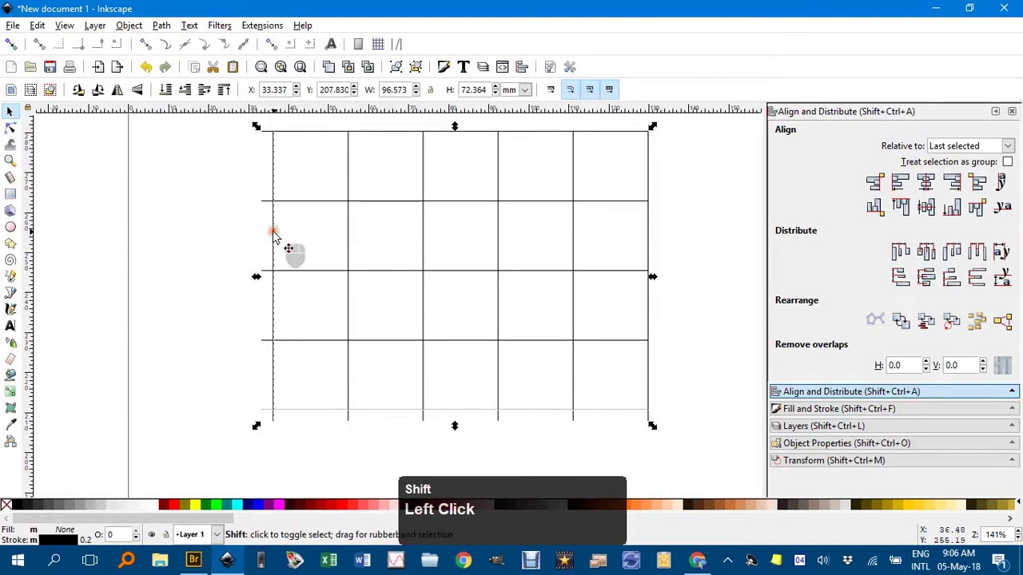
click(819, 410)
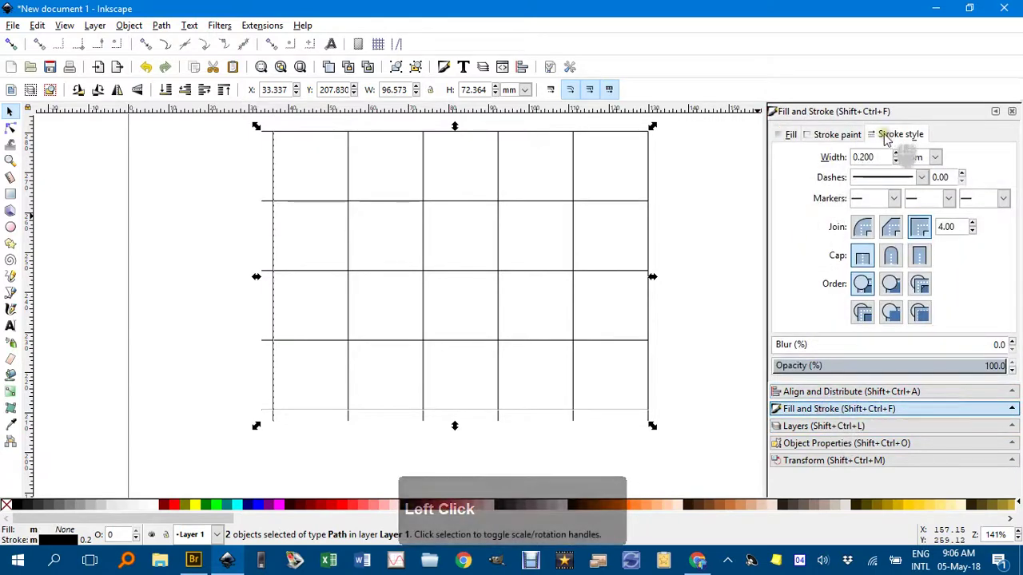
click(896, 154)
double_click(896, 154)
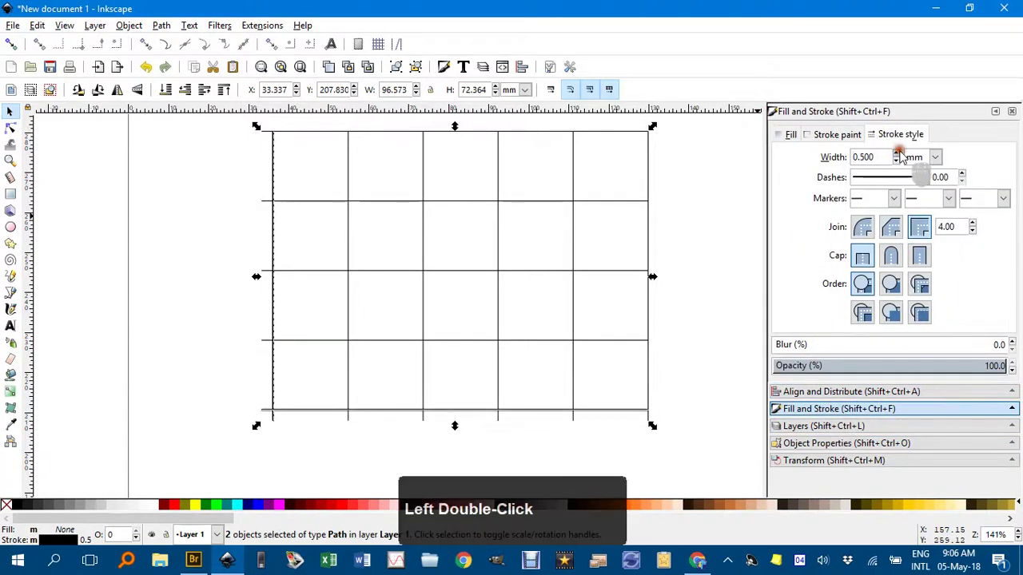
click(703, 265)
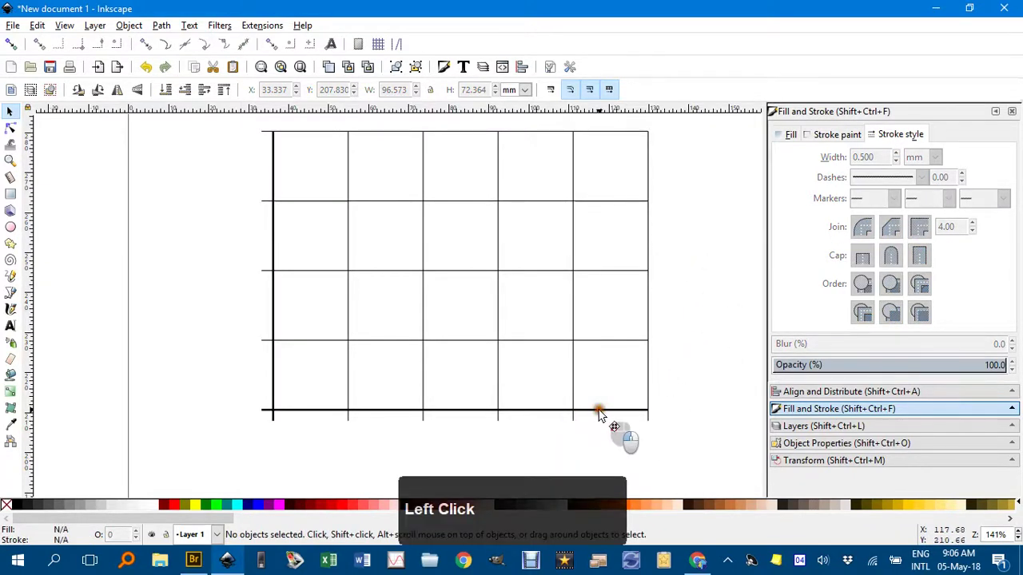
Extend the bottom axis line to the right and give it an arrowhead end marker.
click(652, 411)
drag(653, 412, 676, 412)
click(1003, 198)
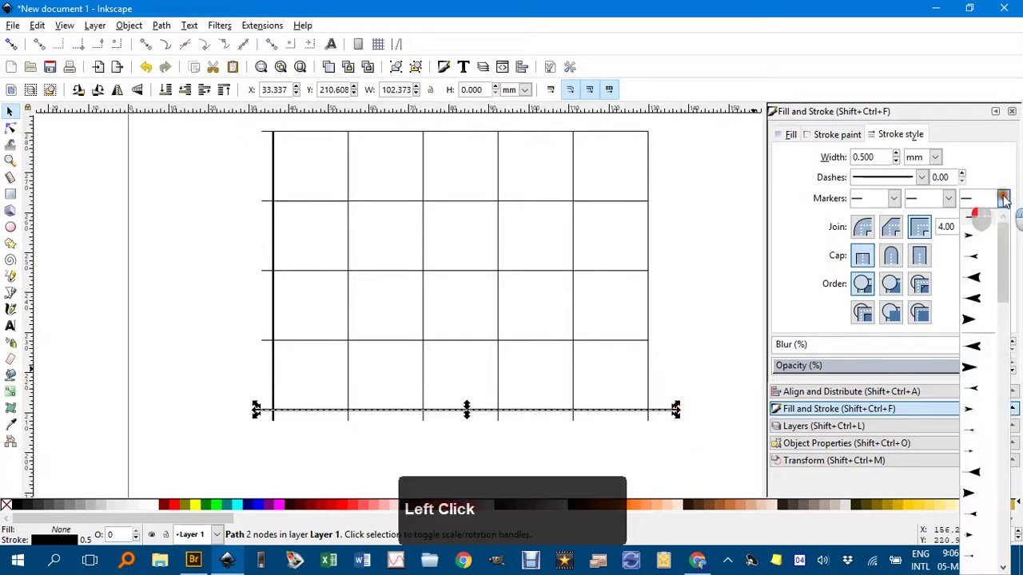
click(983, 240)
click(735, 313)
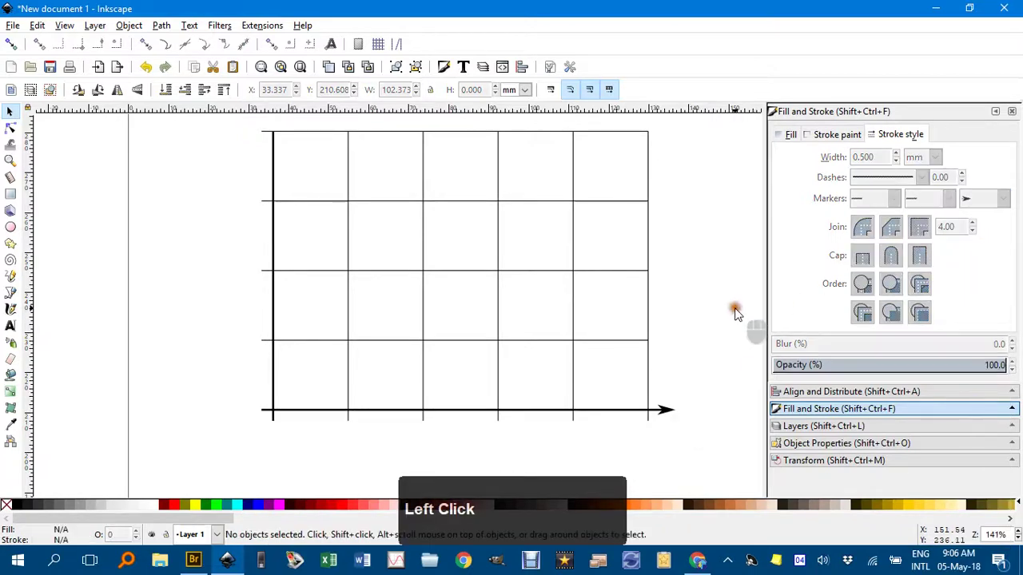
middle_click(454, 241)
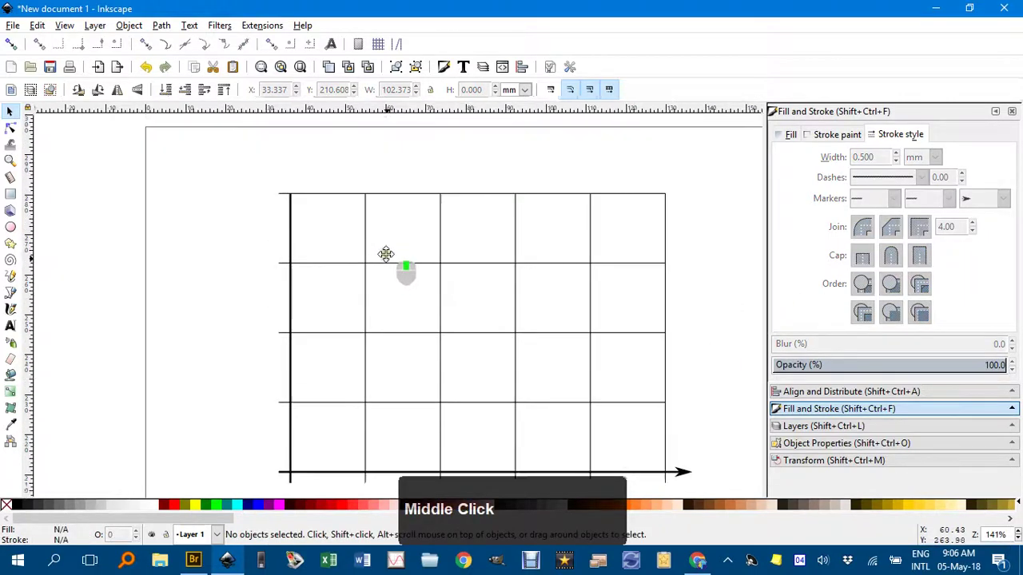
Lengthen the left axis upward to 78.537 mm and add an arrowhead start marker at its top.
click(294, 228)
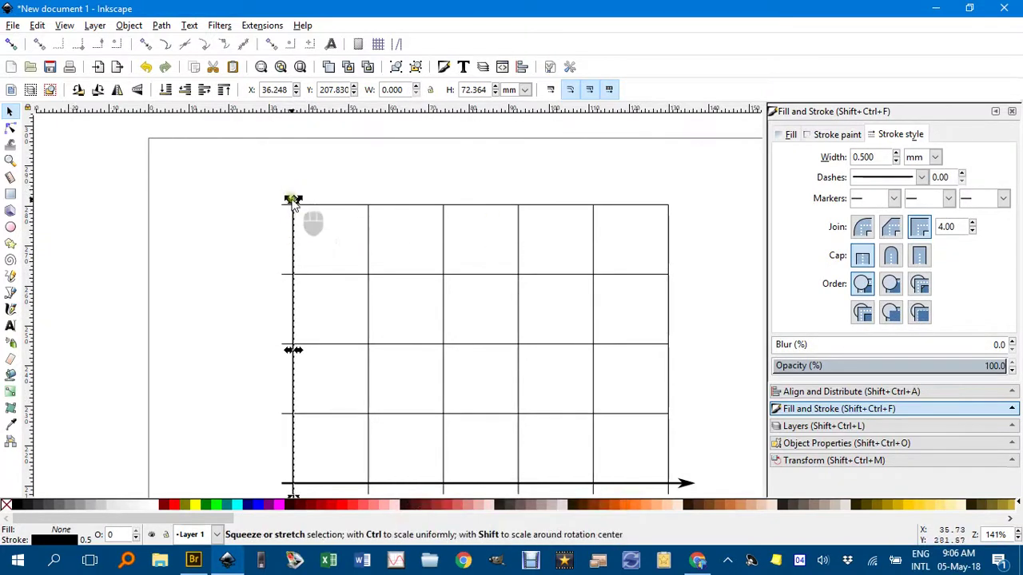
drag(294, 199, 292, 183)
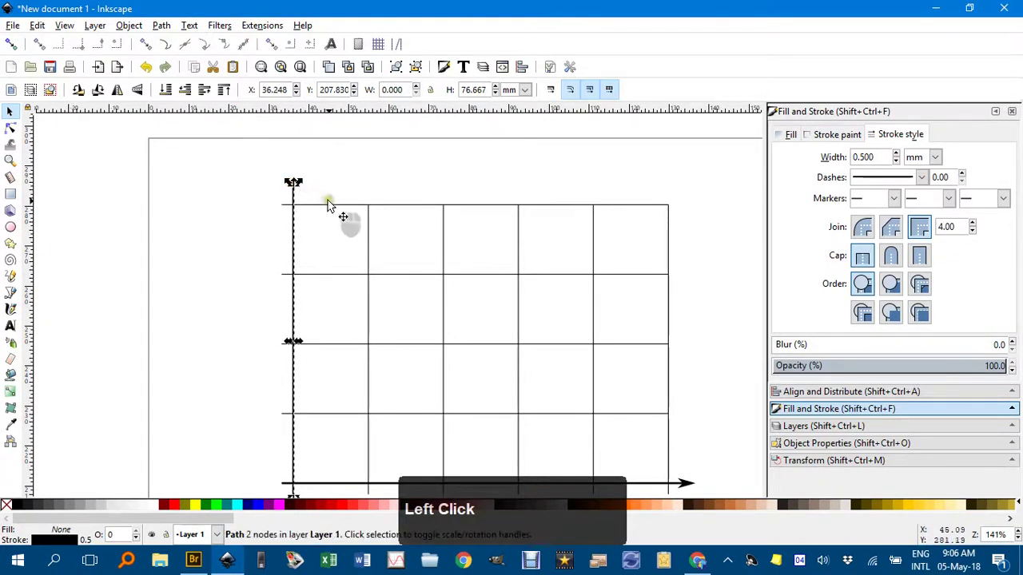
click(893, 199)
click(873, 264)
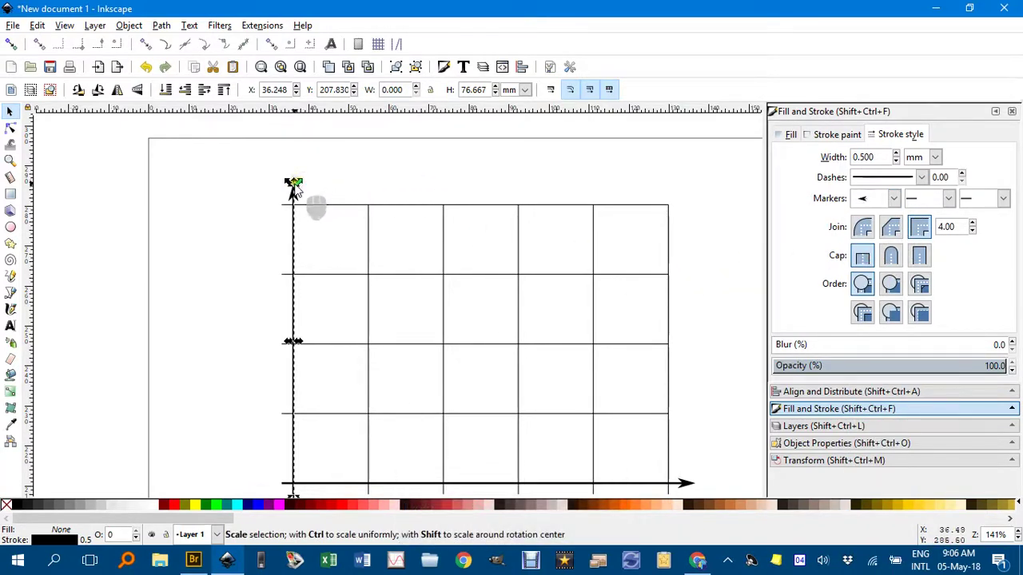
drag(293, 185, 294, 174)
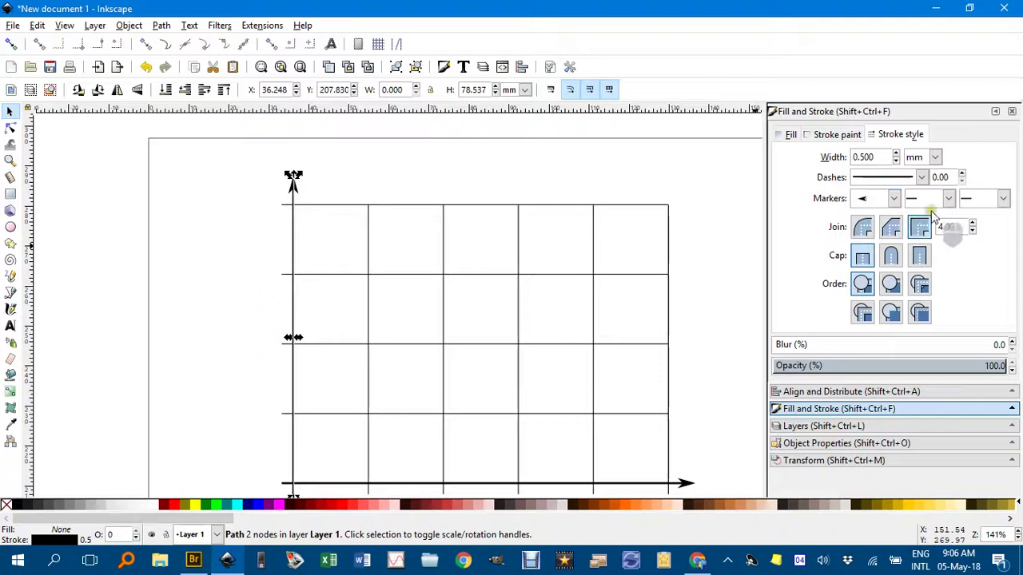
click(516, 279)
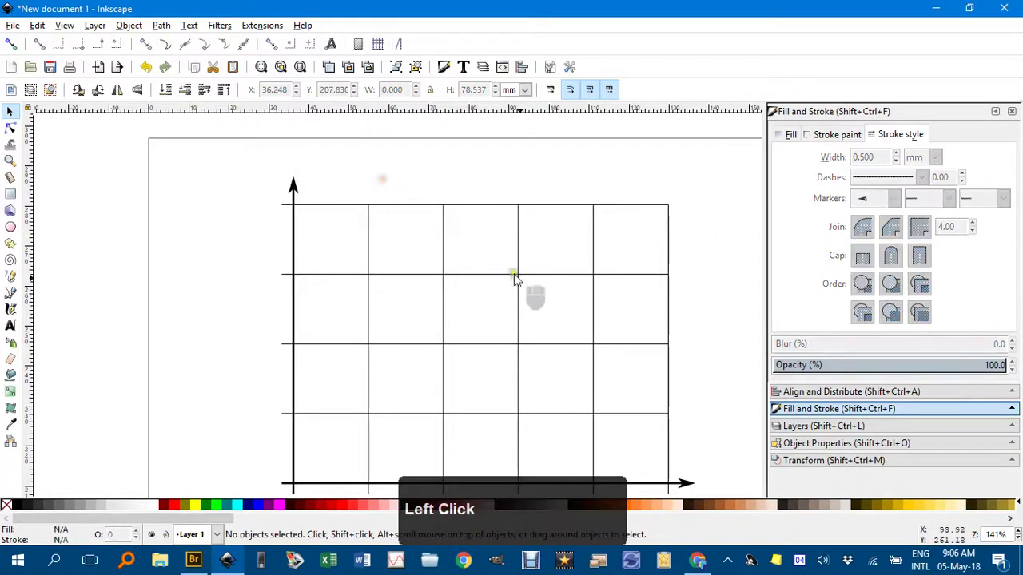
middle_click(594, 319)
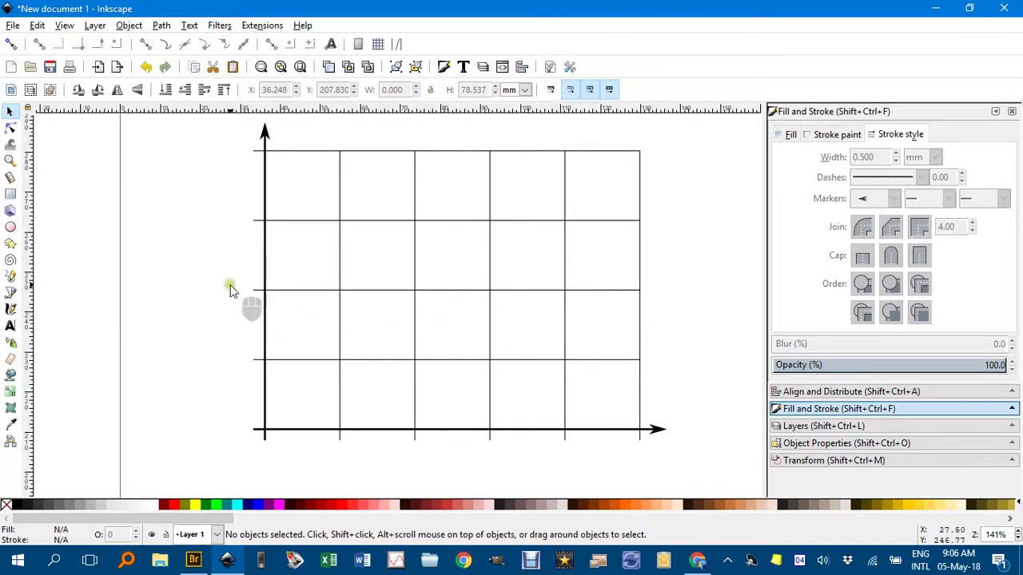
Type an 'x' text label right of the grid and make it italic.
key(t)
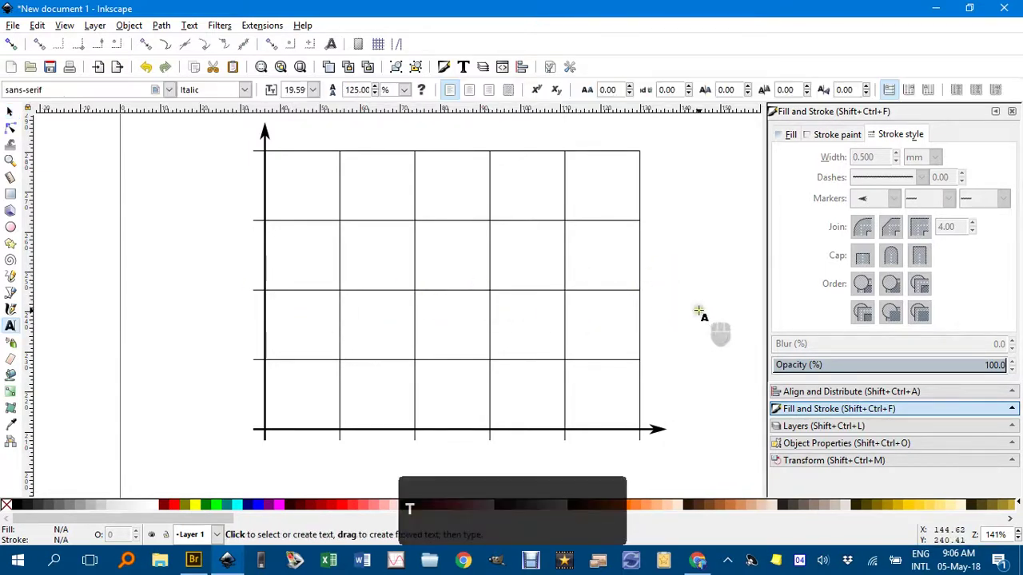
click(699, 312)
text(x)
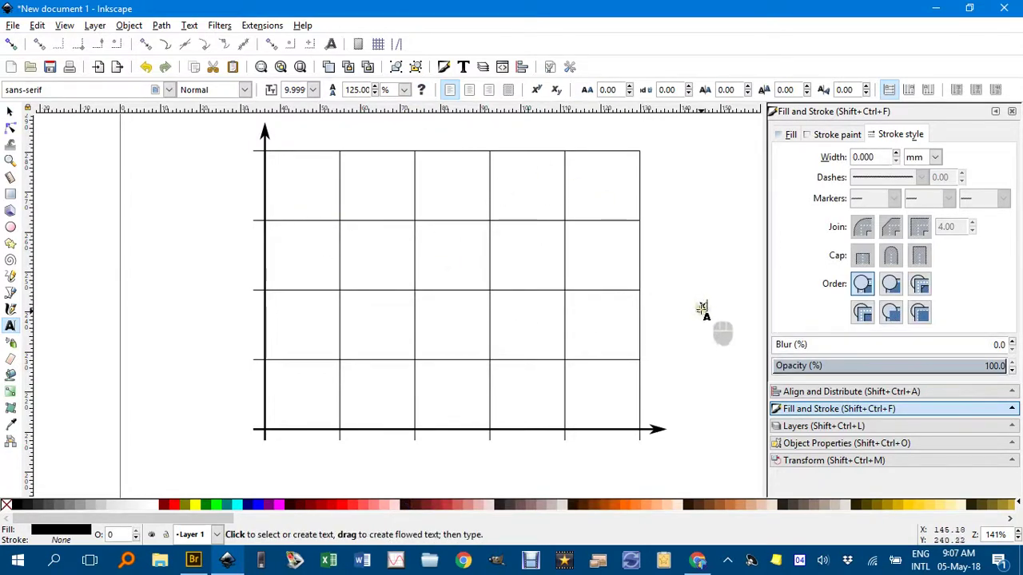
scroll(701, 307, up, 2)
drag(701, 307, 698, 306)
click(696, 304)
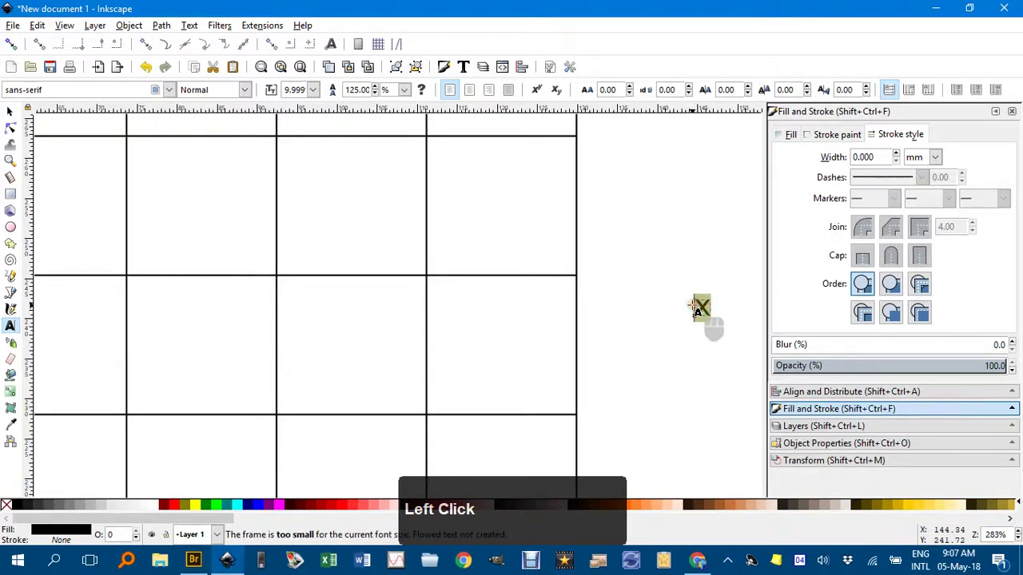
key(ctrl+i)
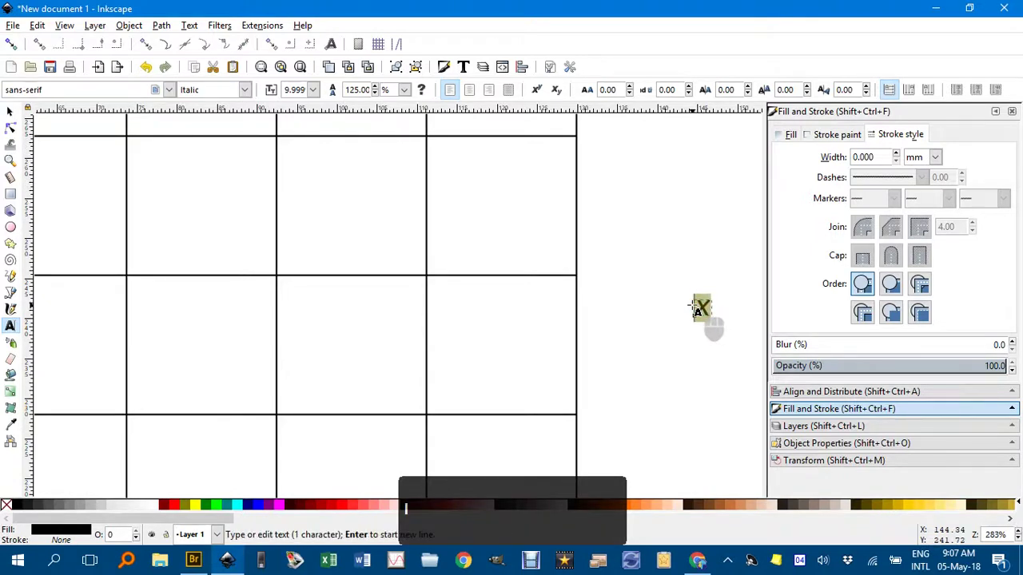
Move the italic x label to sit just past the horizontal axis arrowhead.
click(9, 111)
click(623, 307)
mouse_move(644, 320)
mouse_down()
mouse_move(631, 212)
mouse_move(615, 185)
mouse_move(653, 328)
mouse_up()
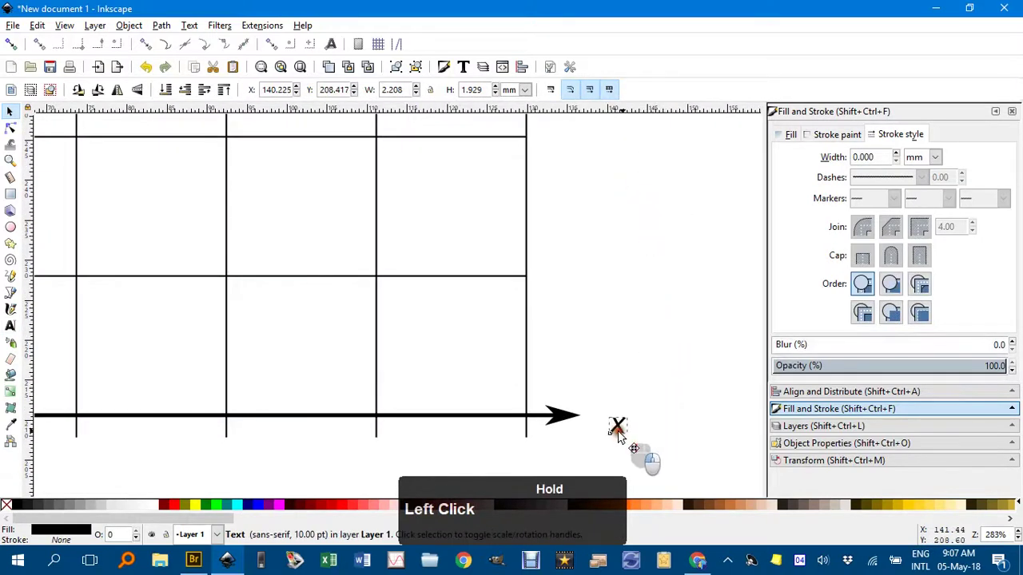
drag(618, 436, 602, 424)
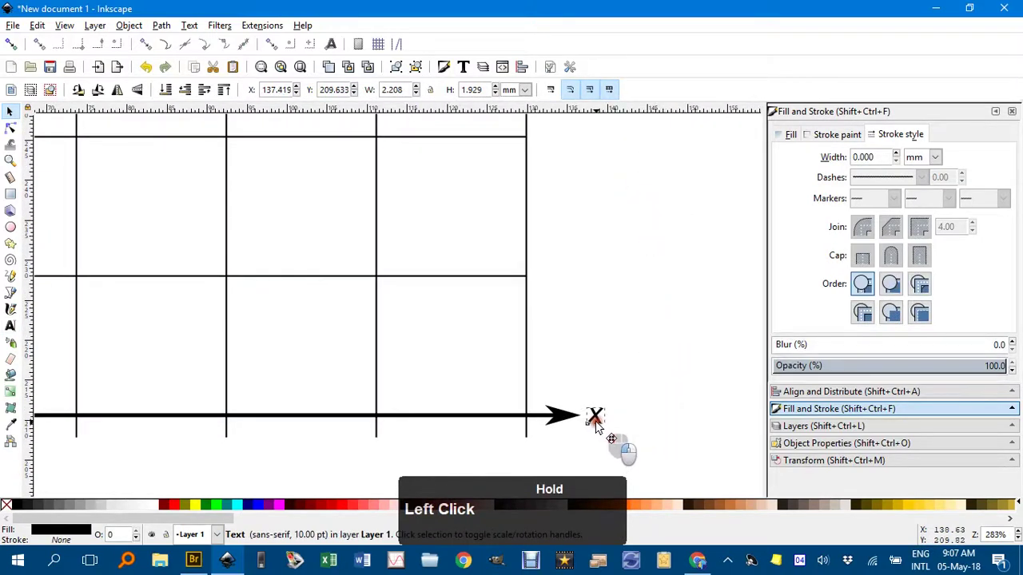
key(ctrl+c)
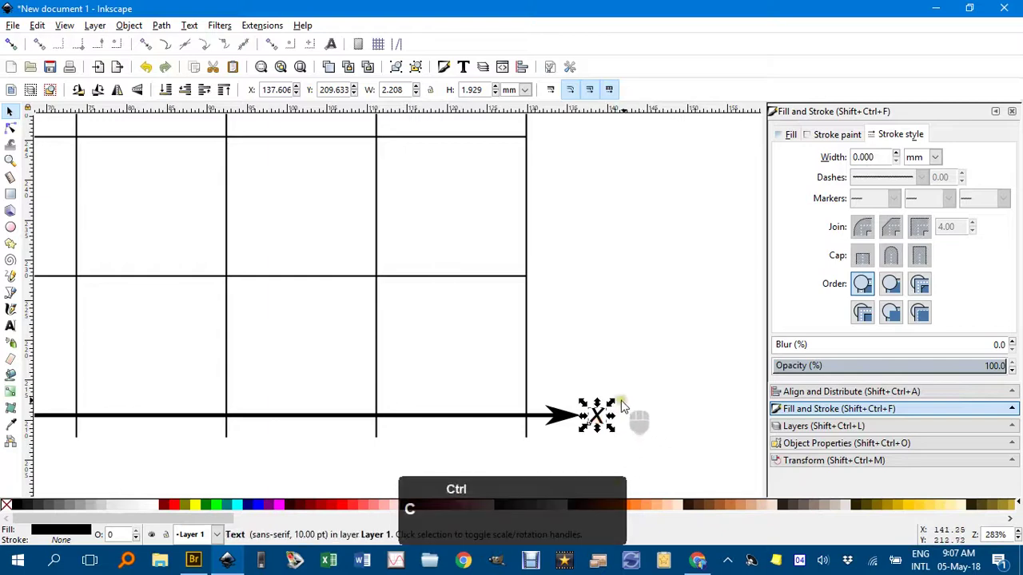
middle_click(271, 228)
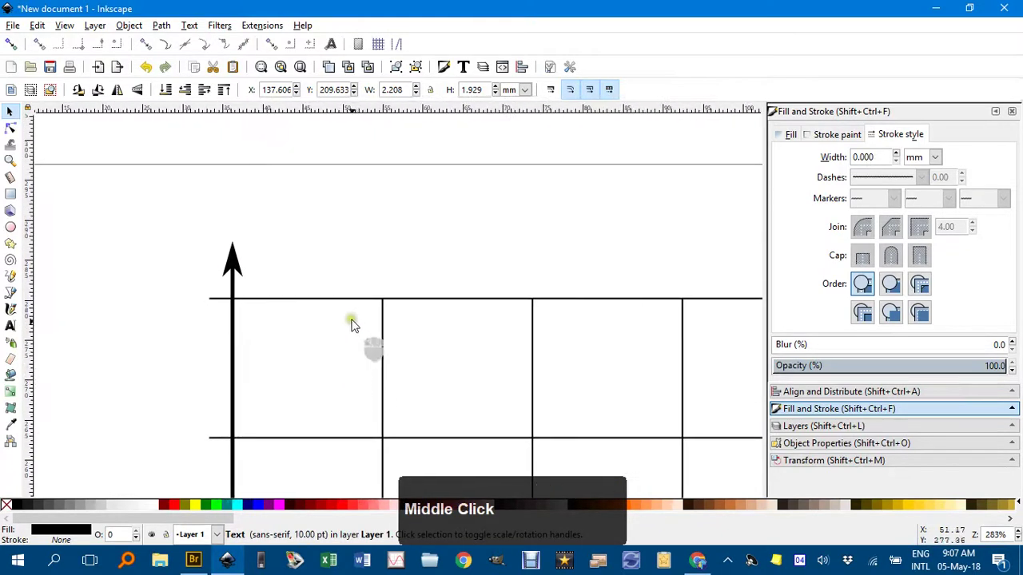
key(ctrl+v)
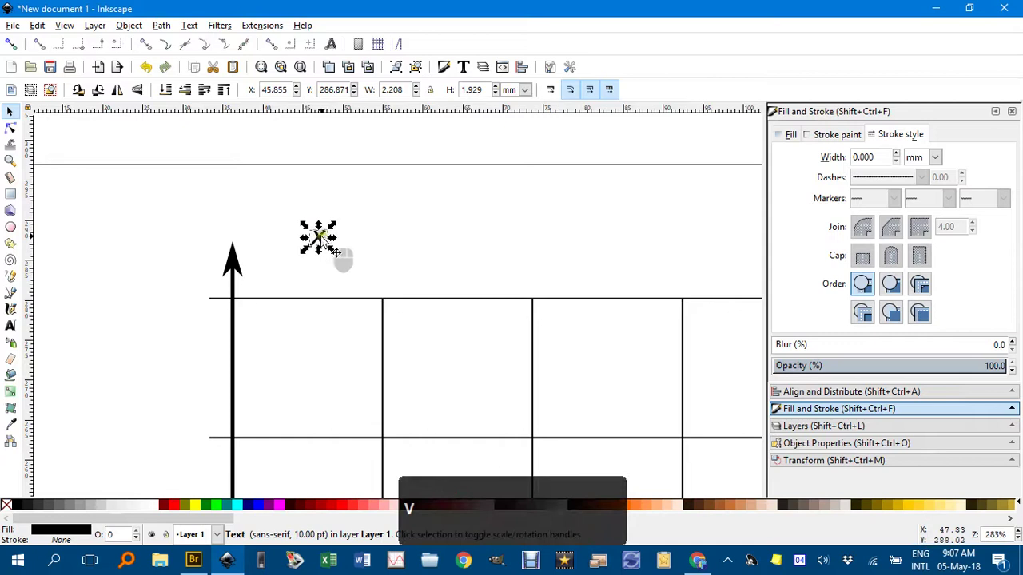
drag(335, 252, 243, 232)
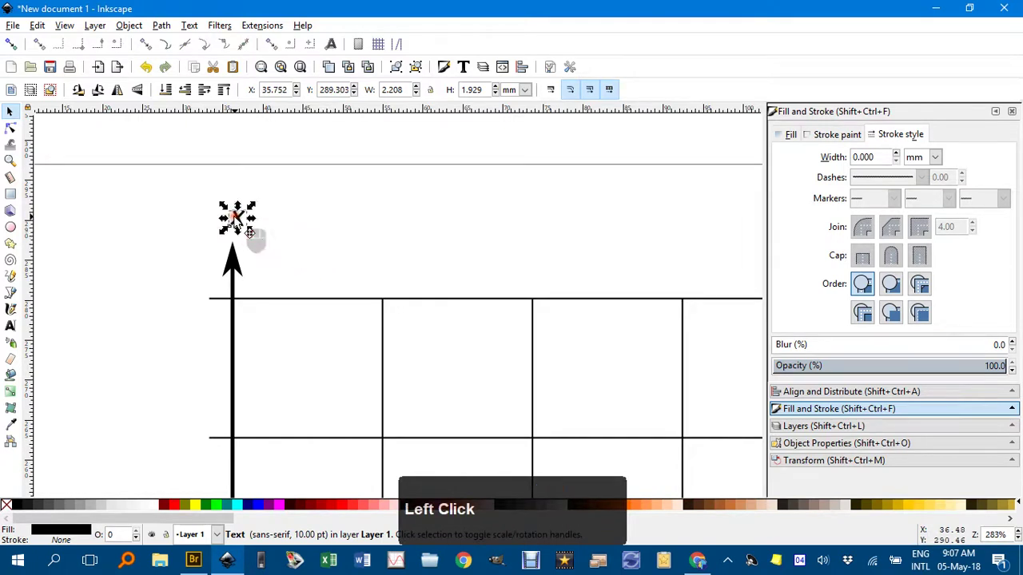
double_click(237, 217)
text(y)
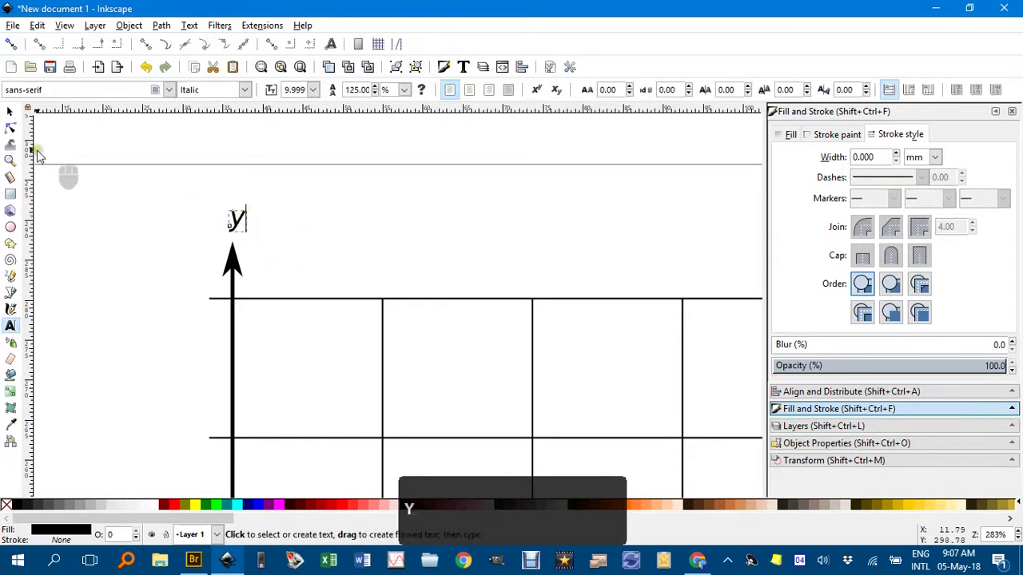
click(10, 111)
click(144, 183)
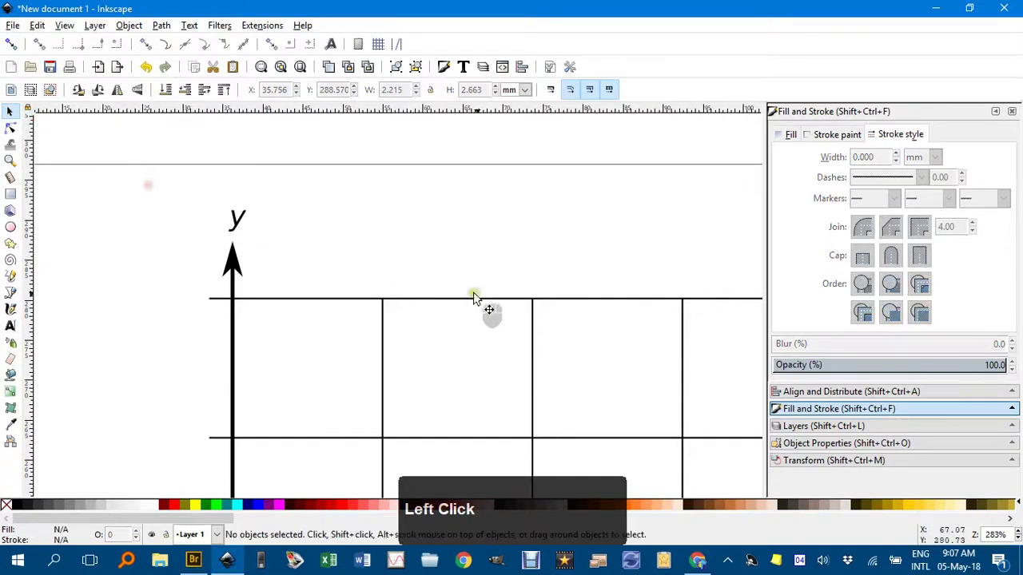
ctrl+scroll(491, 297, down, 3)
middle_click(453, 279)
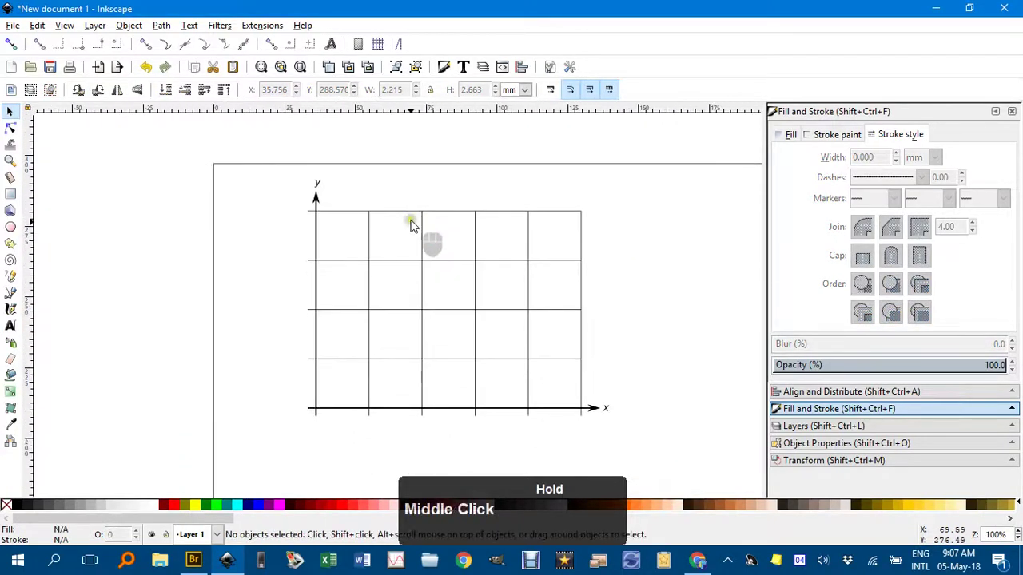
ctrl+scroll(317, 187, up, 3)
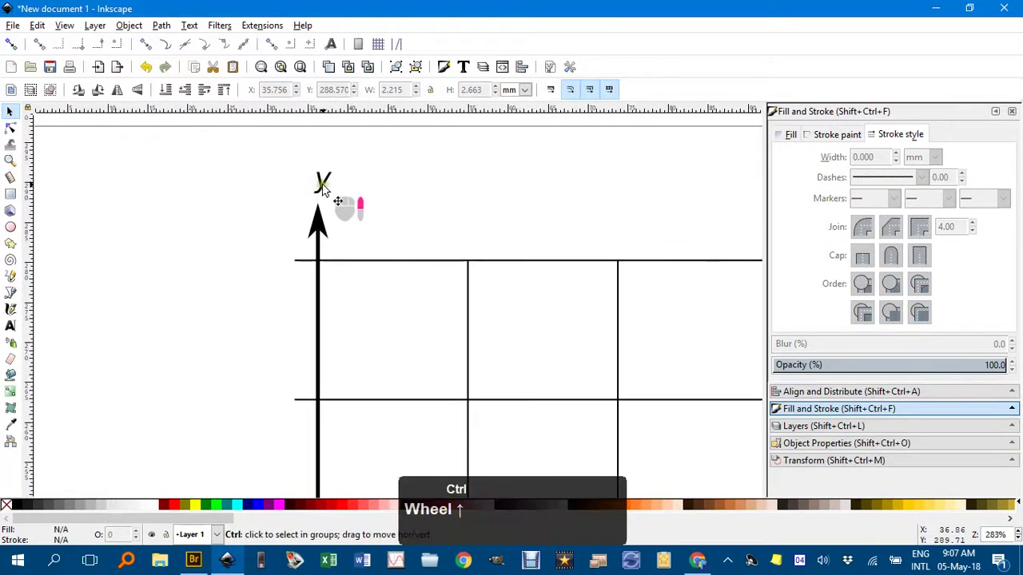
click(323, 184)
drag(333, 168, 357, 160)
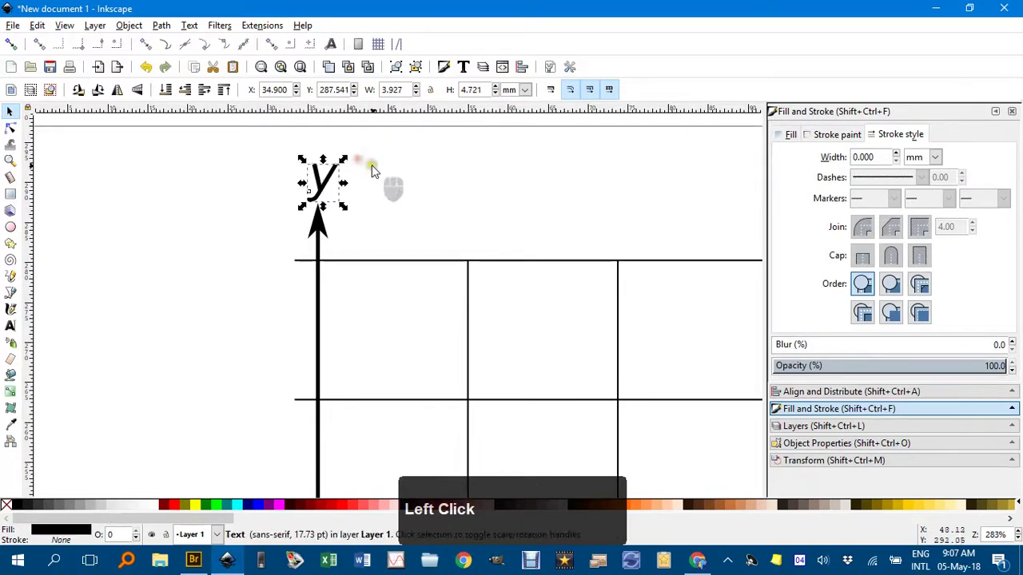
key(ctrl+z)
key(ctrl+z)
click(404, 187)
ctrl+scroll(486, 247, down, 1)
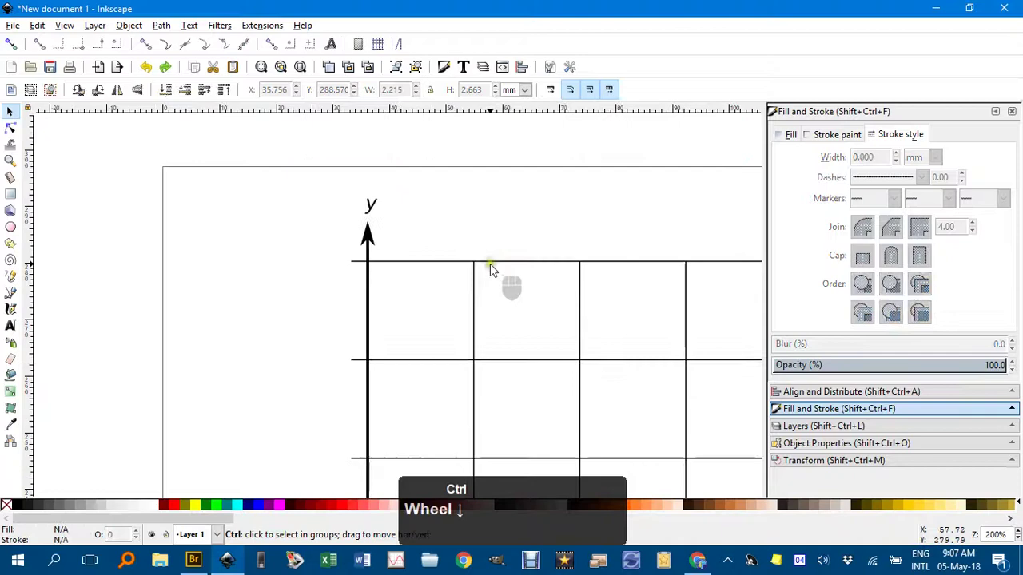
Type a centre-justified '0' text label below the grid's origin.
middle_click(489, 263)
middle_click(437, 227)
middle_click(438, 279)
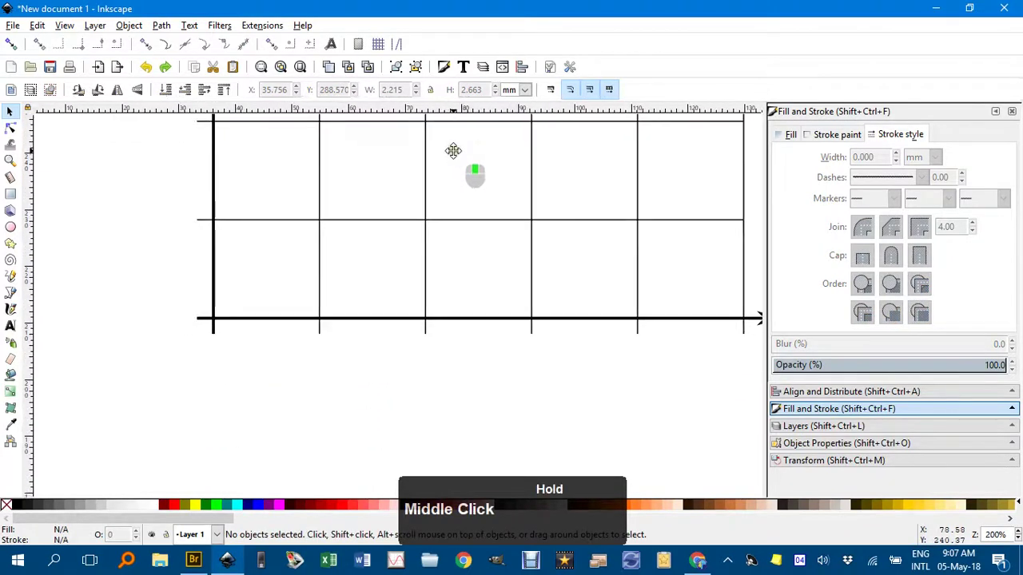
key(t)
click(209, 370)
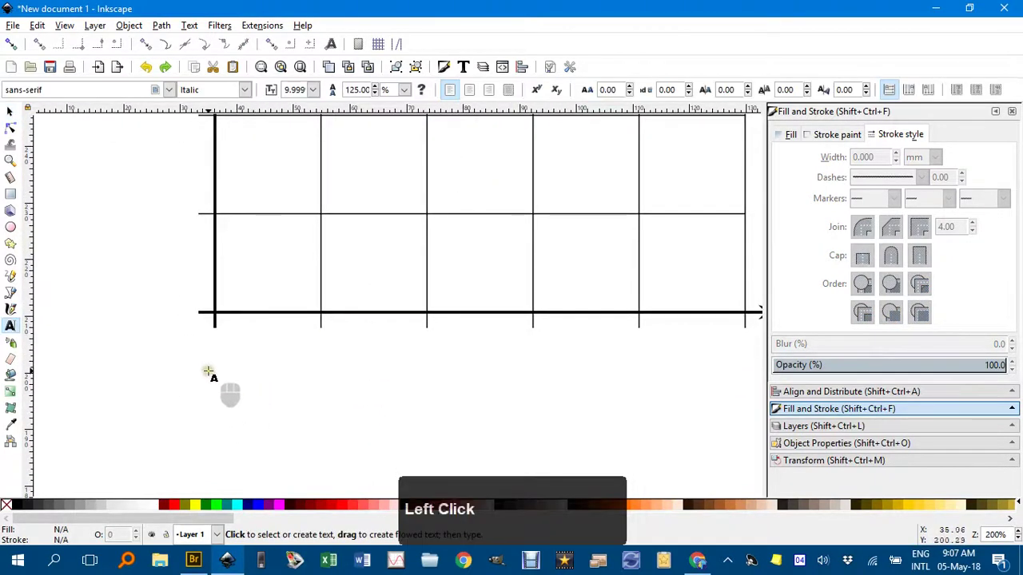
text(0)
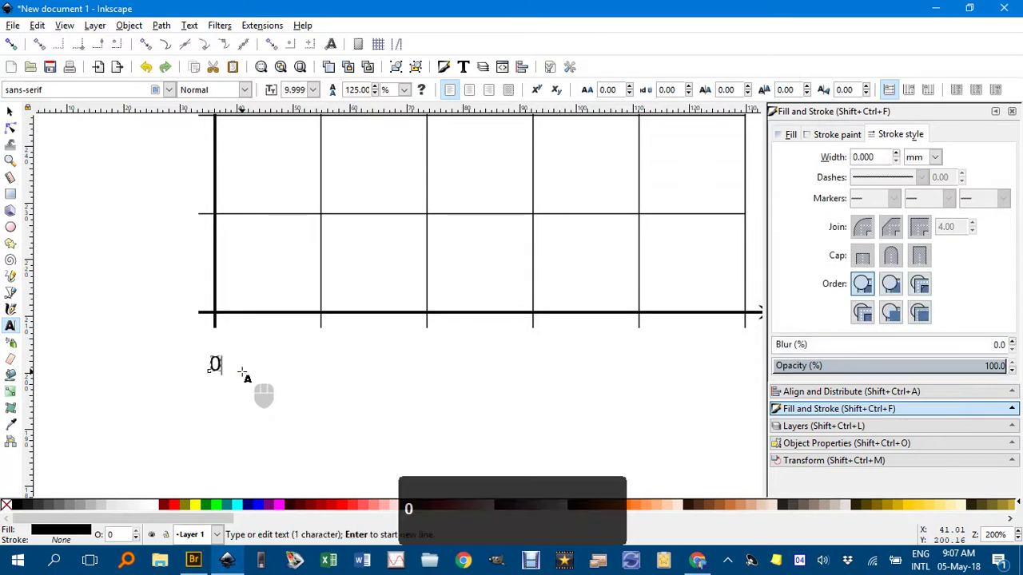
click(470, 91)
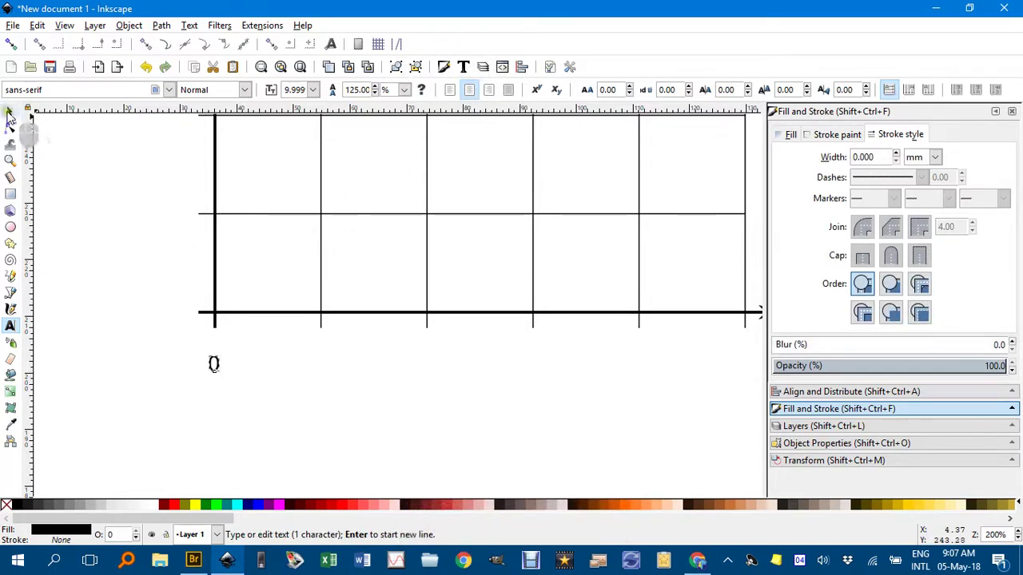
click(9, 115)
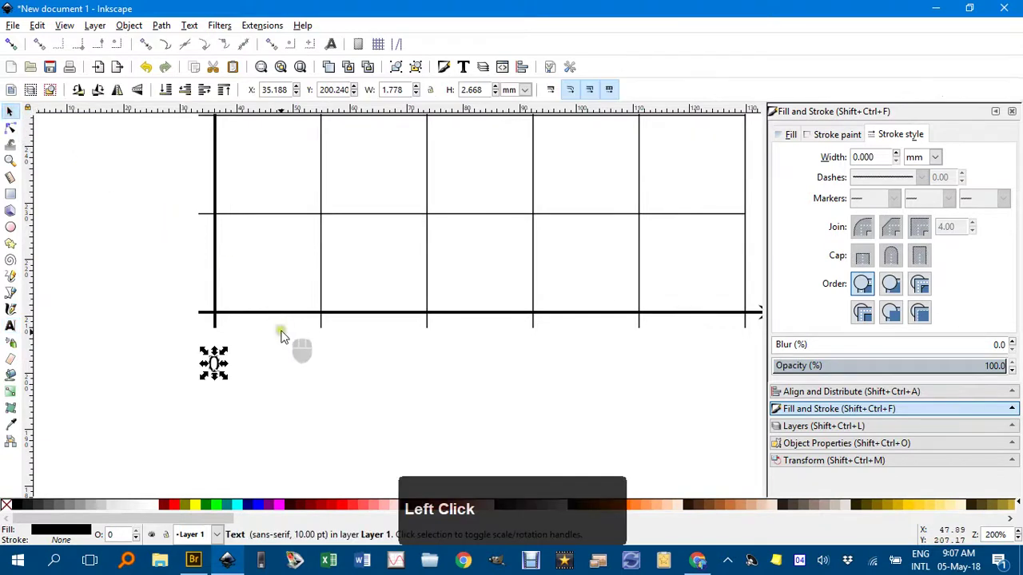
Move the 0 up beneath the x axis and centre it horizontally on the y-axis line.
scroll(214, 359, up, 3)
drag(170, 364, 176, 304)
key(shift)
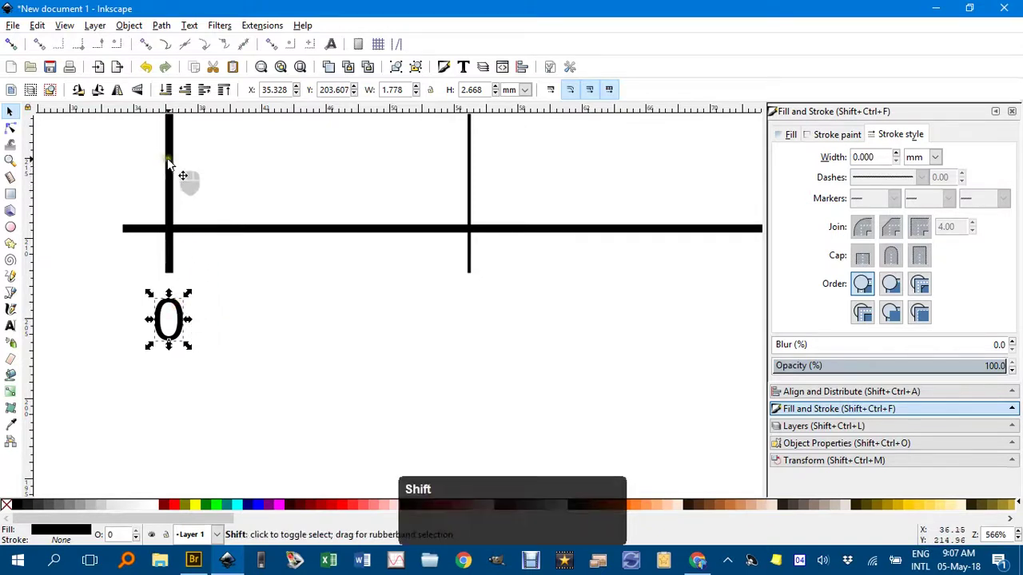
shift+click(169, 164)
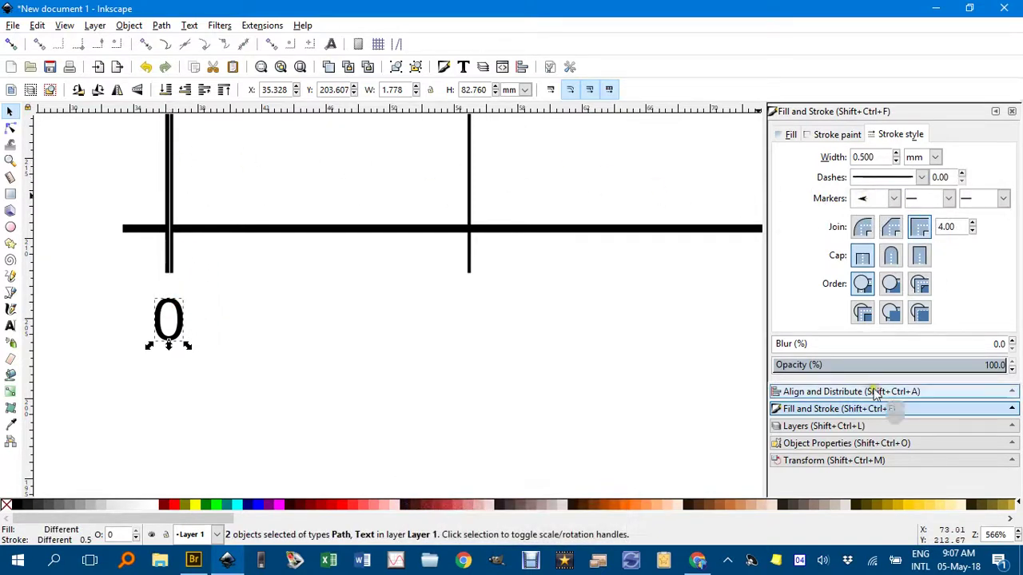
click(829, 392)
click(927, 184)
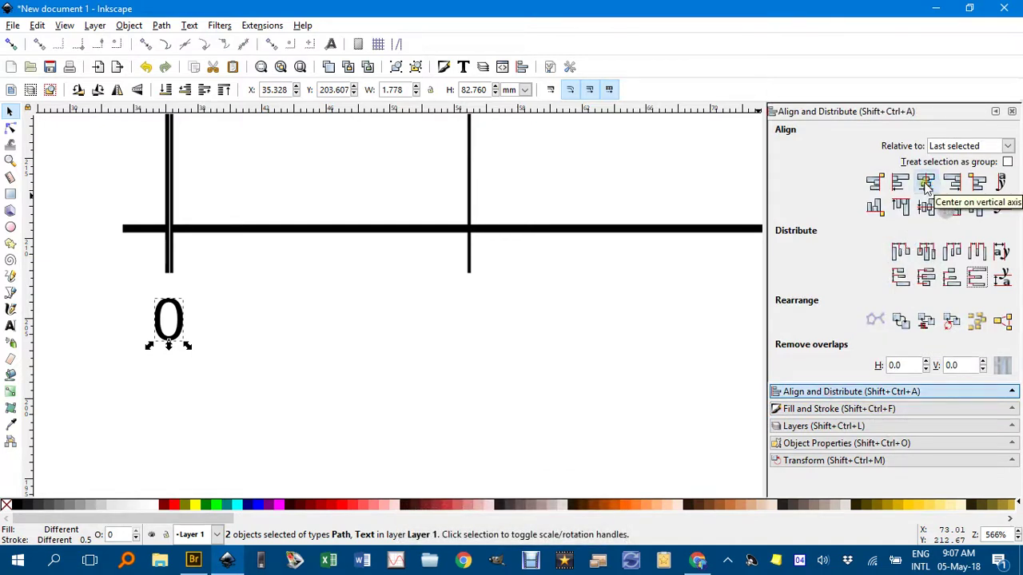
click(926, 185)
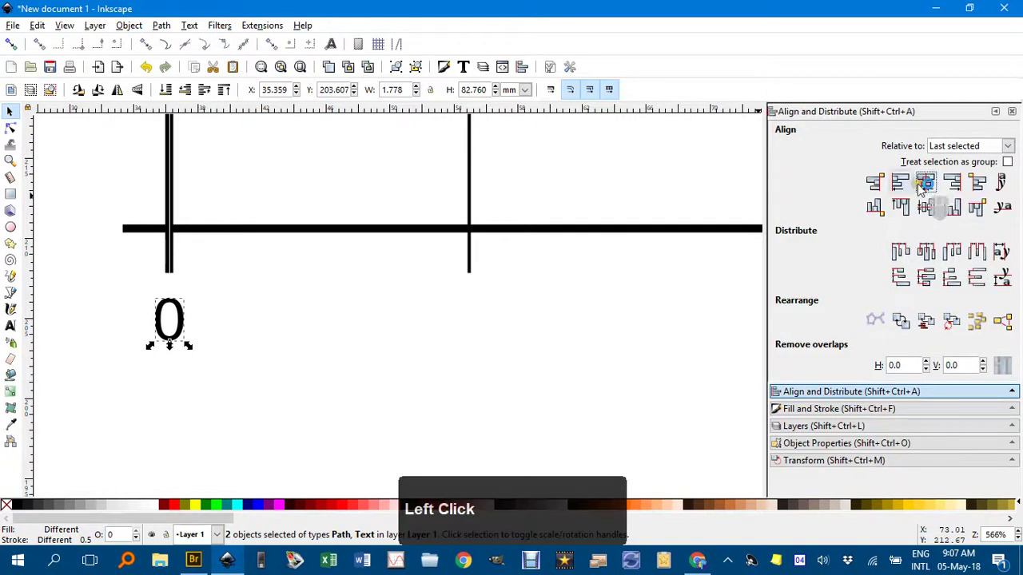
click(354, 288)
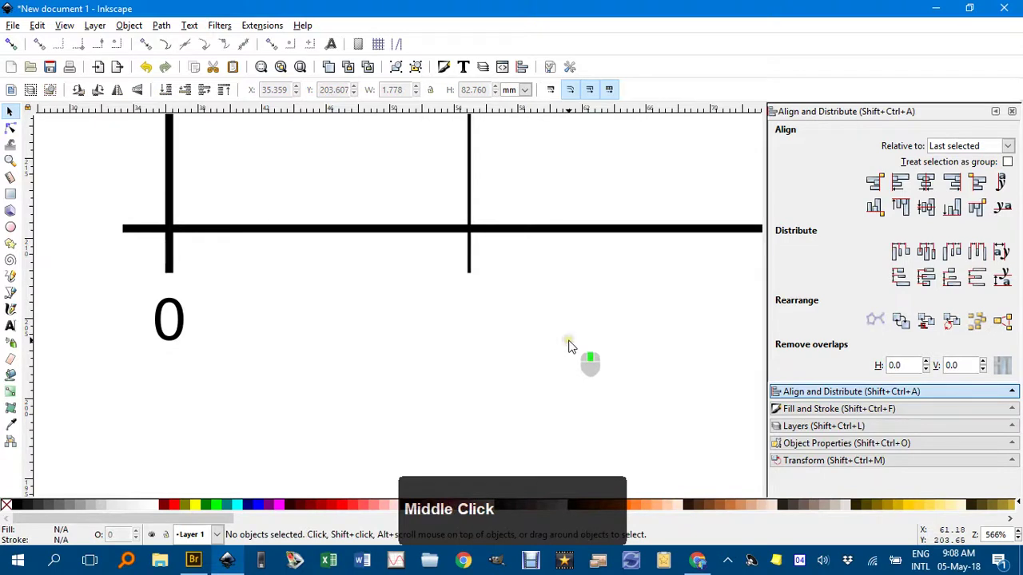
drag(570, 343, 514, 321)
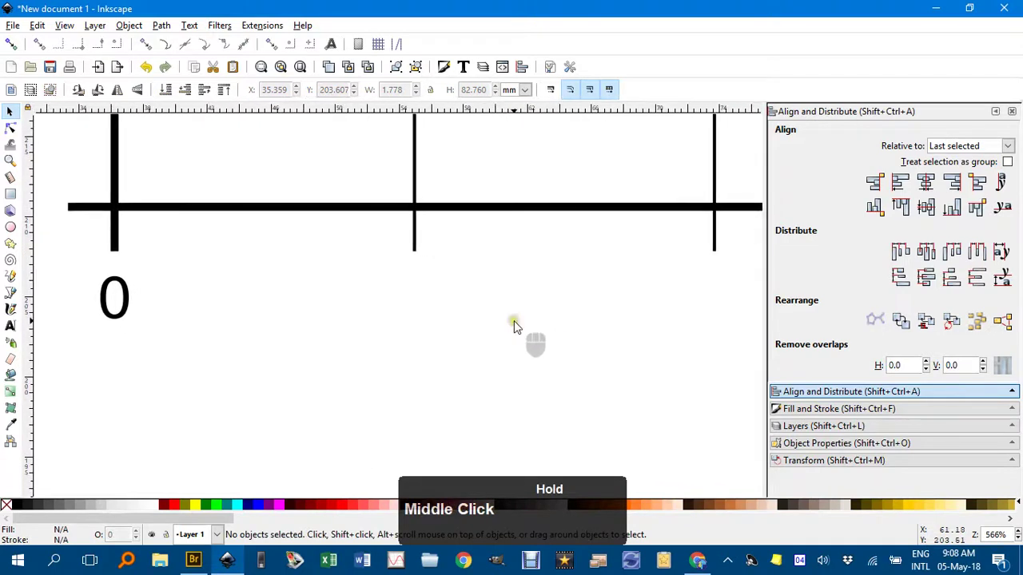
Duplicate the 0 label and centre the copy under the last vertical grid line.
click(129, 306)
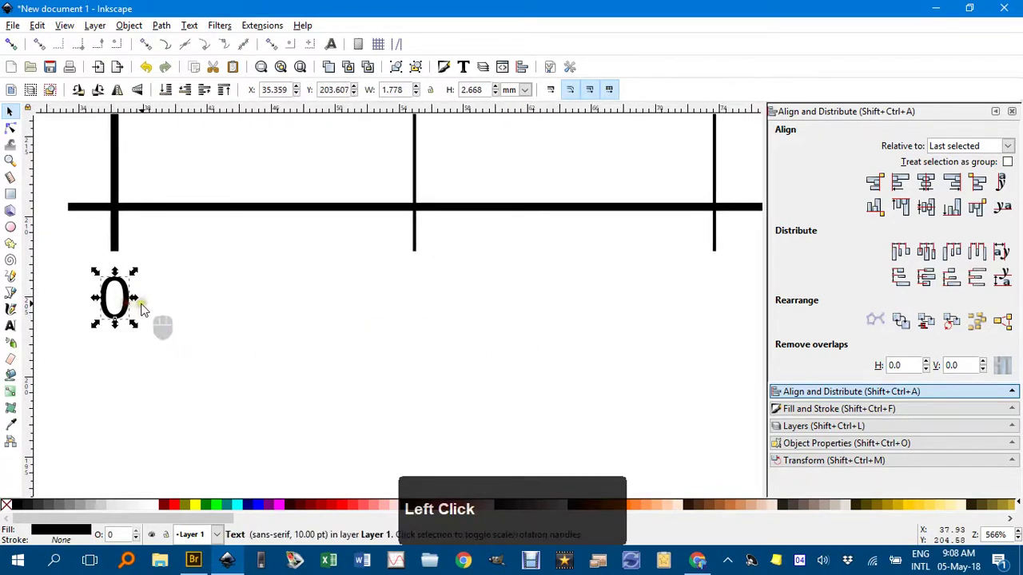
key(ctrl+d)
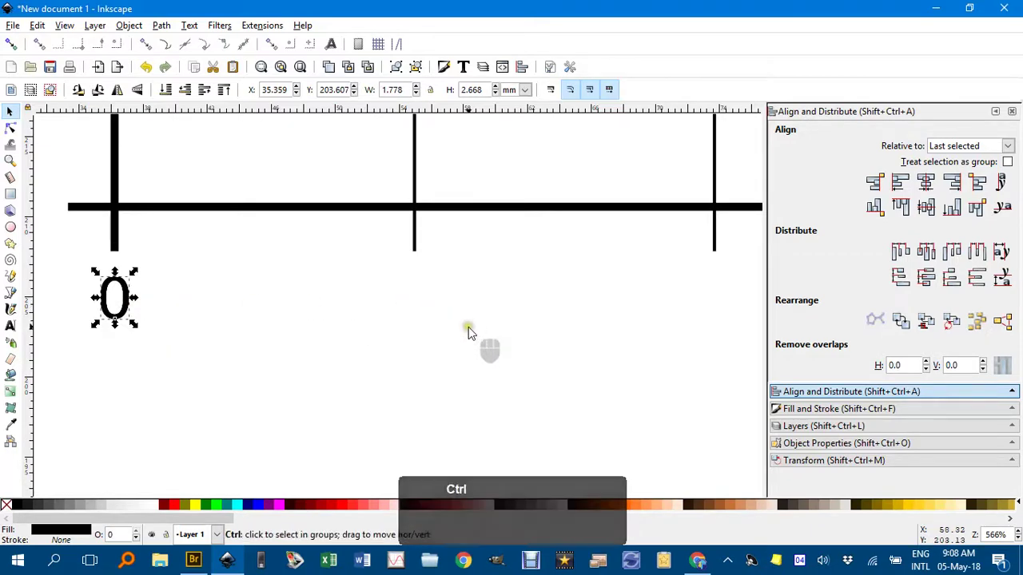
scroll(469, 327, down, 2)
scroll(319, 327, right, 5)
scroll(241, 327, down, 2)
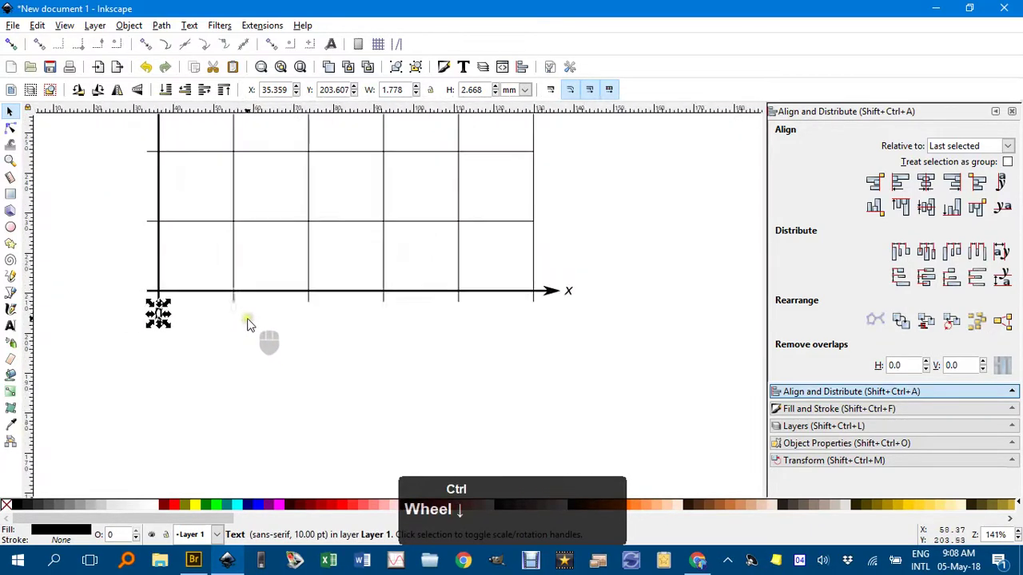
click(170, 321)
drag(158, 312, 540, 317)
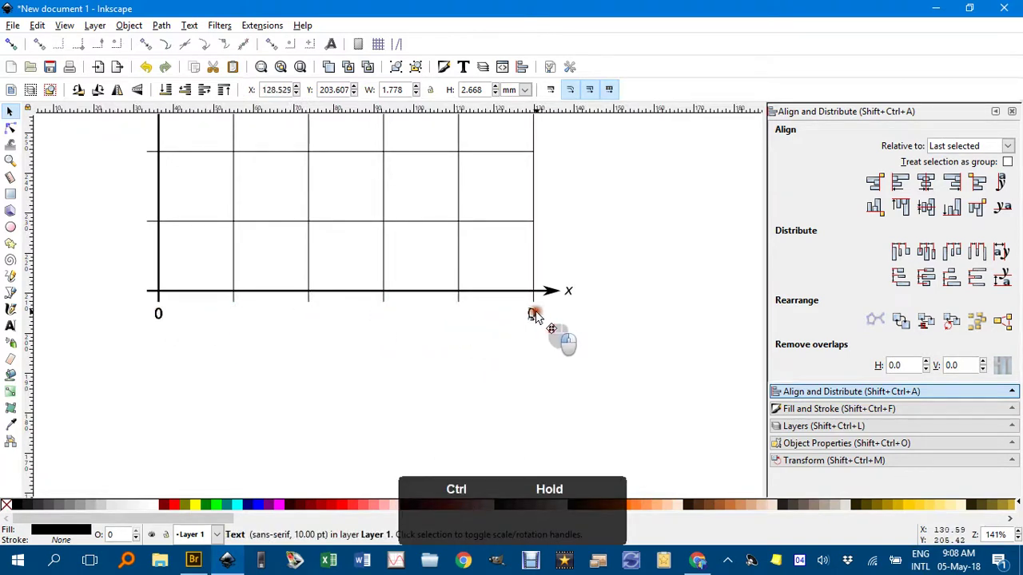
scroll(531, 311, up, 3)
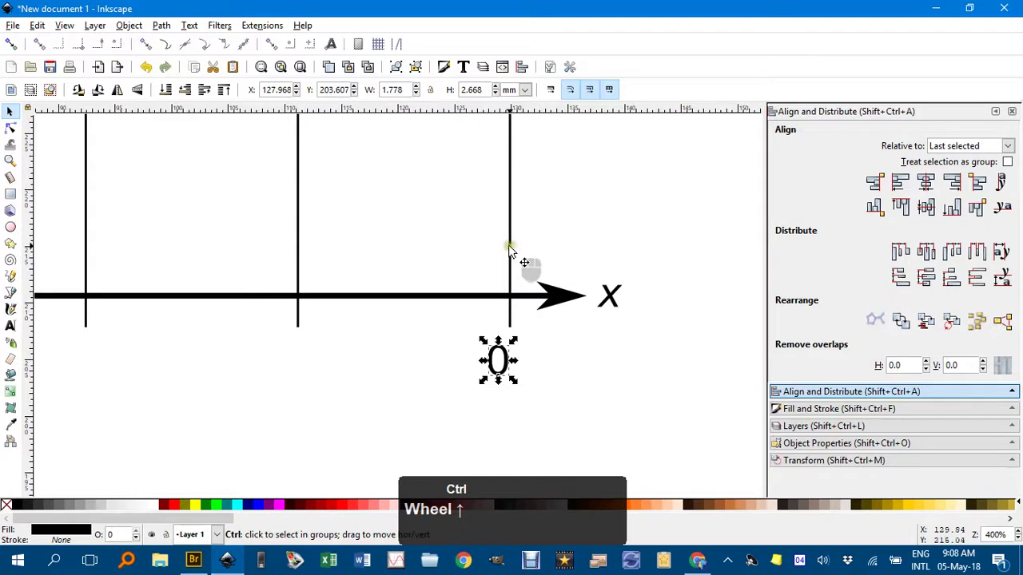
shift+click(509, 247)
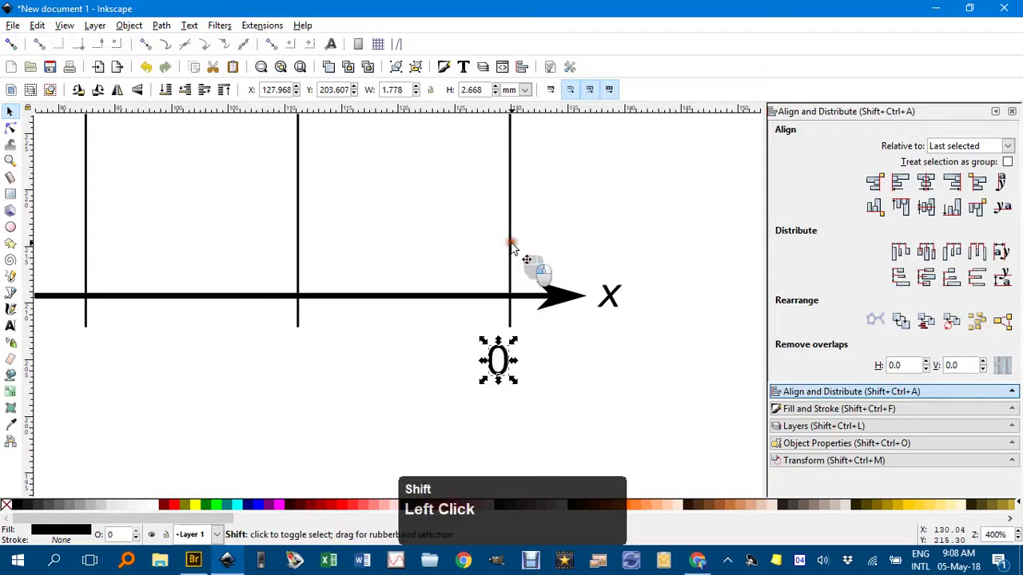
click(926, 183)
click(559, 200)
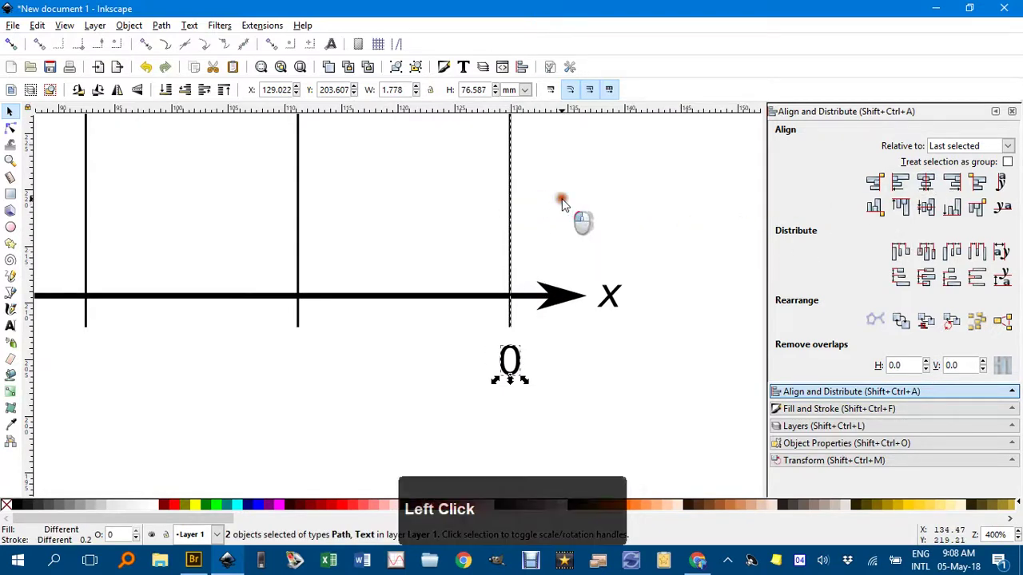
Space the six 0 labels with equal horizontal gaps, one under each vertical grid line.
ctrl+scroll(575, 368, down, 3)
middle_click(557, 364)
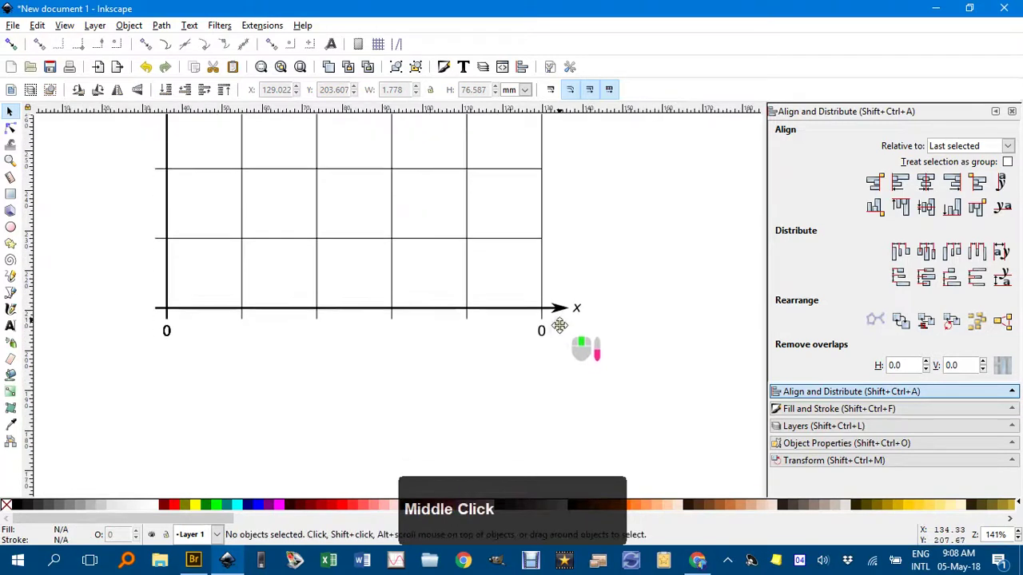
drag(119, 310, 609, 359)
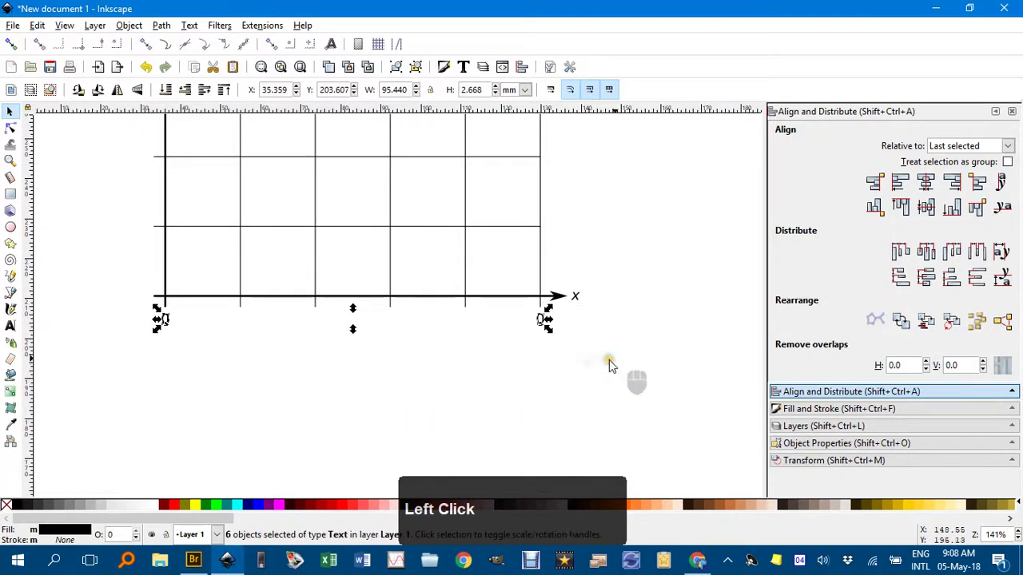
click(977, 252)
click(671, 251)
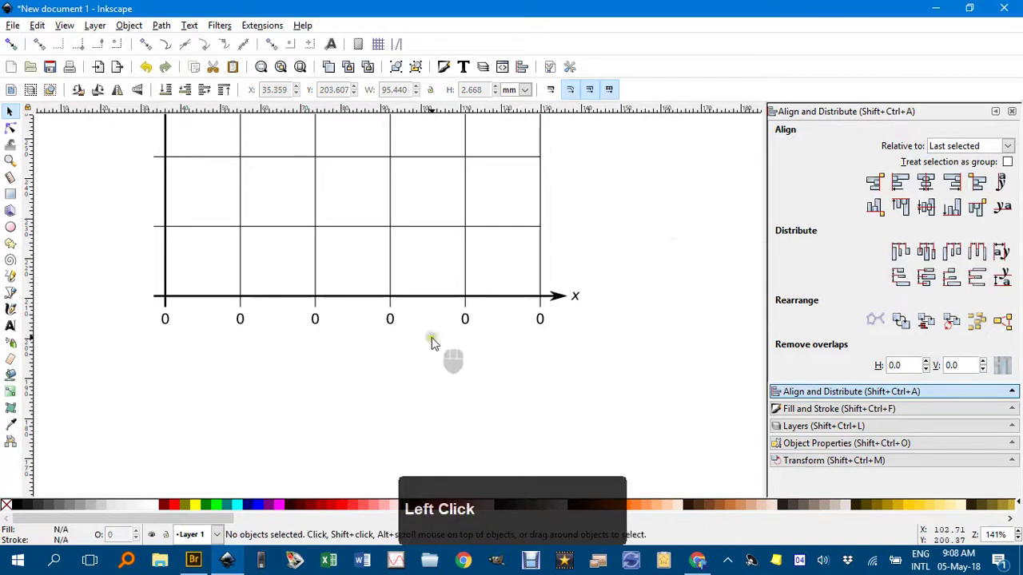
Relabel the second, third and fourth x-axis tick labels as 1, 2 and 3.
key(t)
click(241, 317)
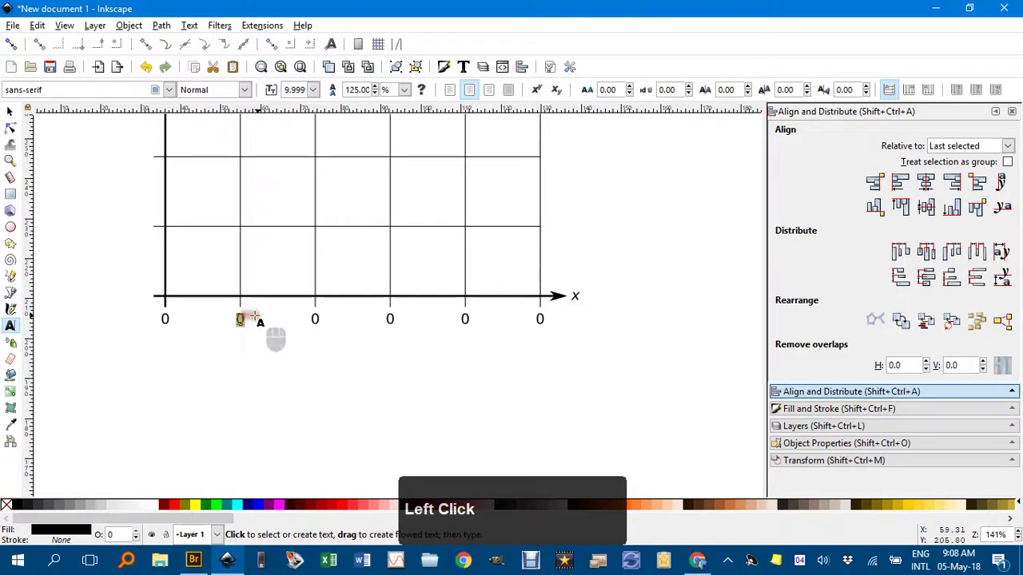
text(1)
click(316, 318)
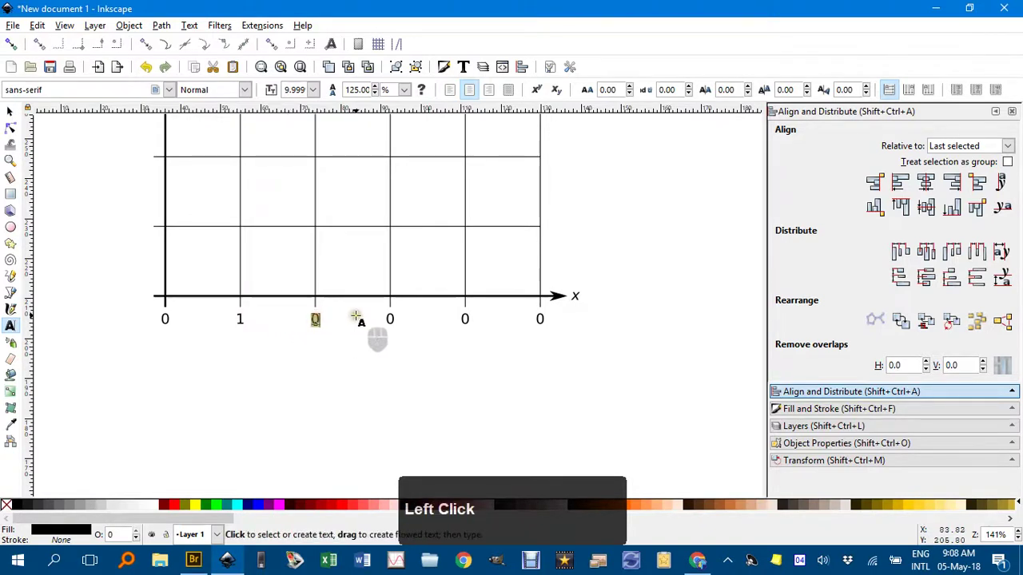
text(2)
click(392, 318)
text(3)
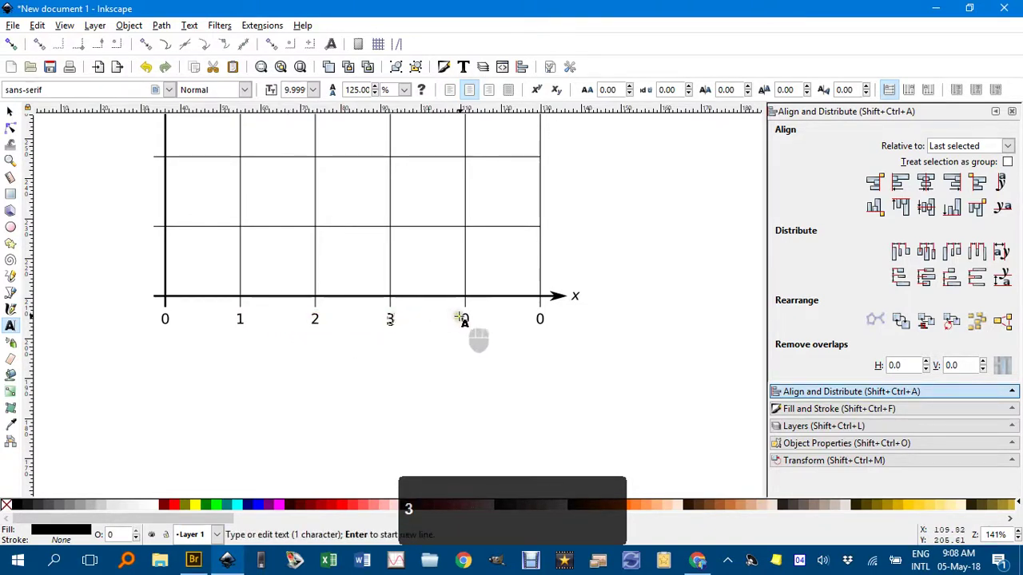
Relabel the last two x-axis tick labels as 4 and 5, then deselect.
click(463, 317)
text(4)
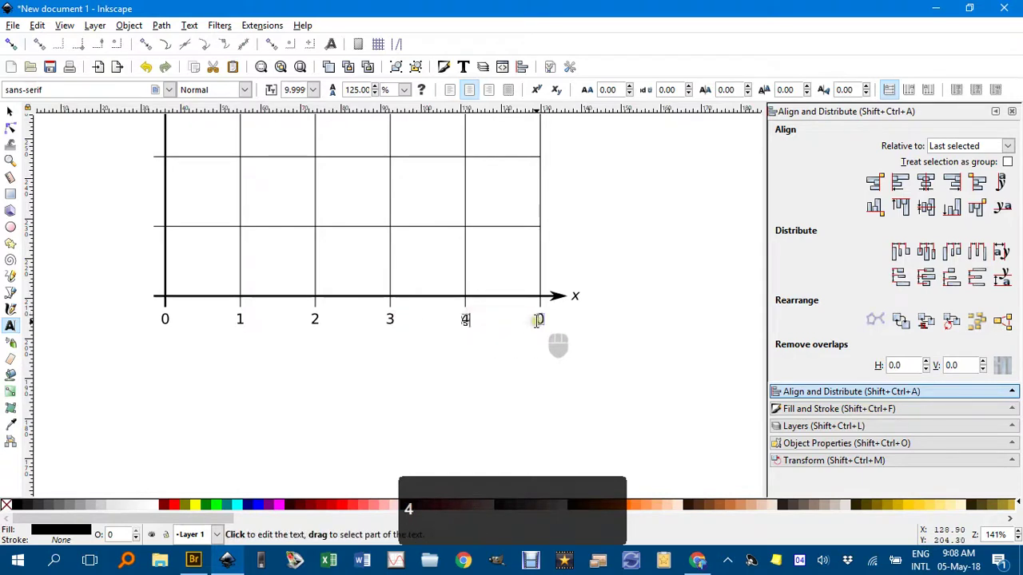
click(541, 318)
text(5)
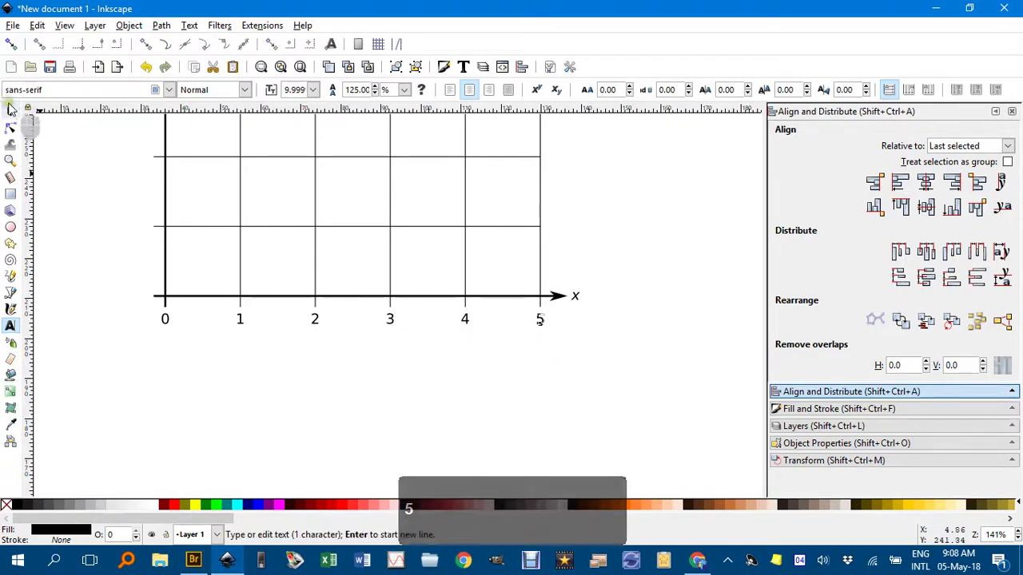
click(10, 111)
click(84, 146)
Duplicate the 0 label left of the y-axis, vertically centred on the x-axis line.
drag(311, 227, 509, 295)
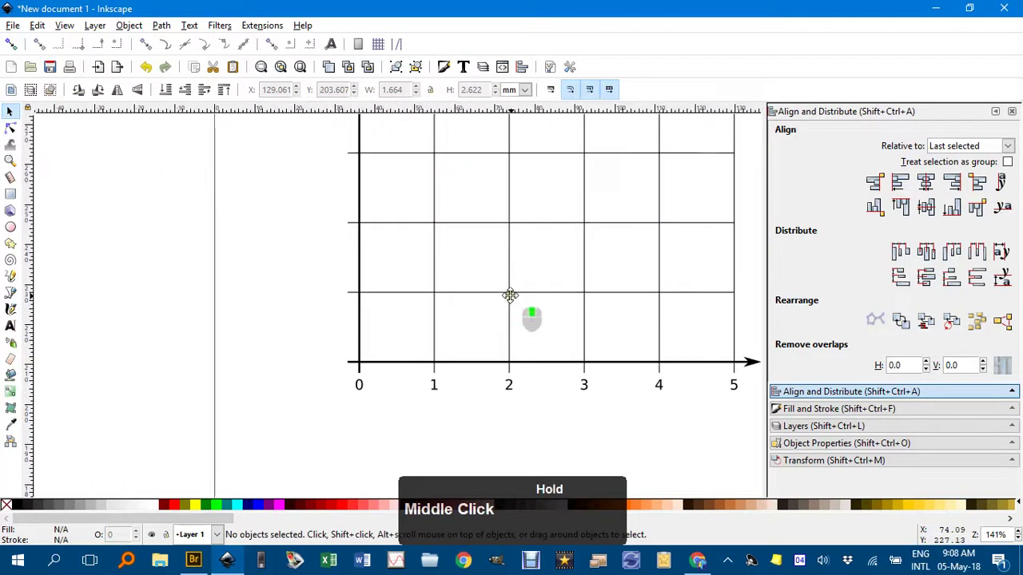
scroll(371, 387, up, 3)
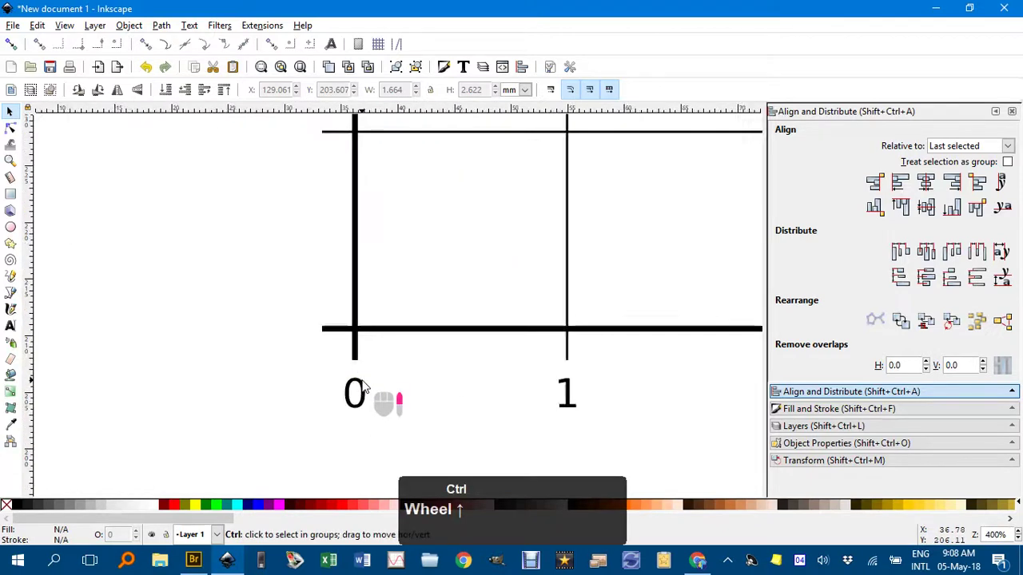
click(357, 390)
key(ctrl)
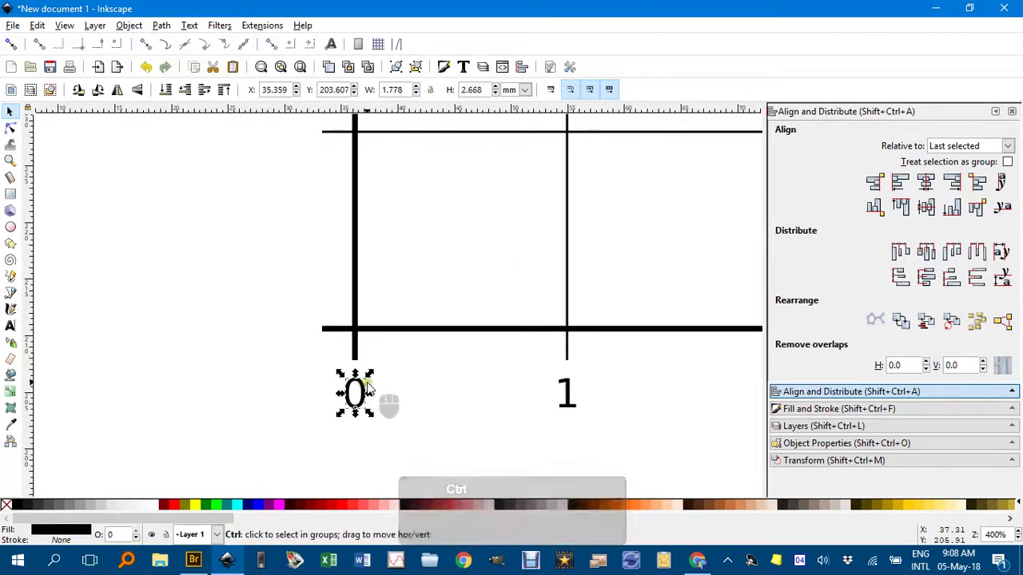
key(ctrl+d)
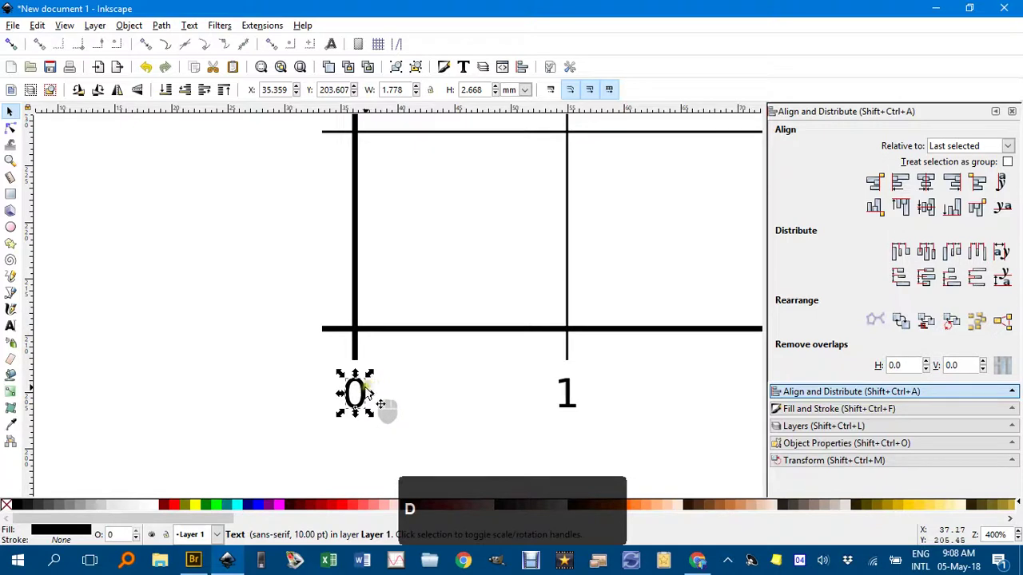
drag(369, 392, 302, 329)
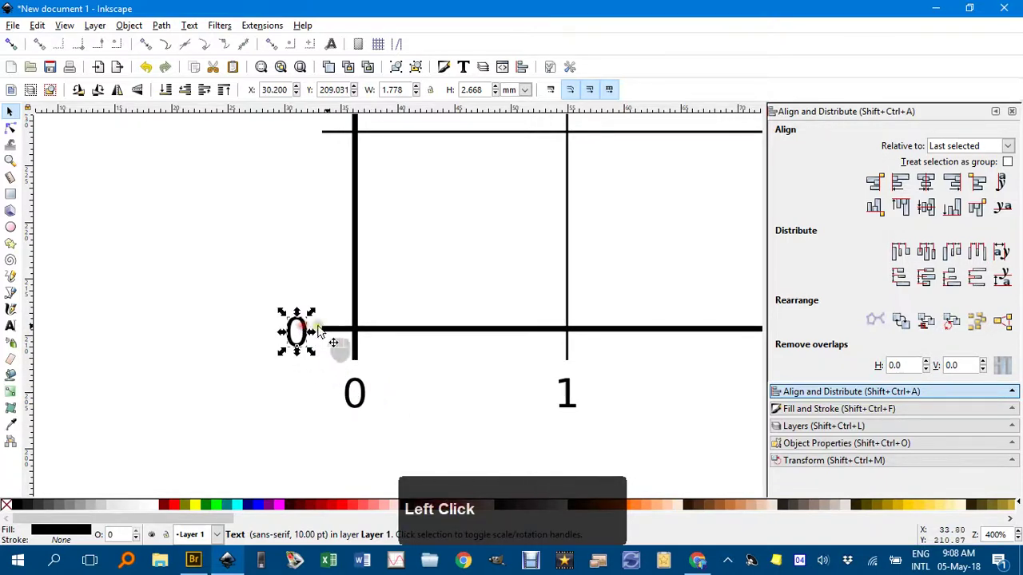
shift+click(464, 329)
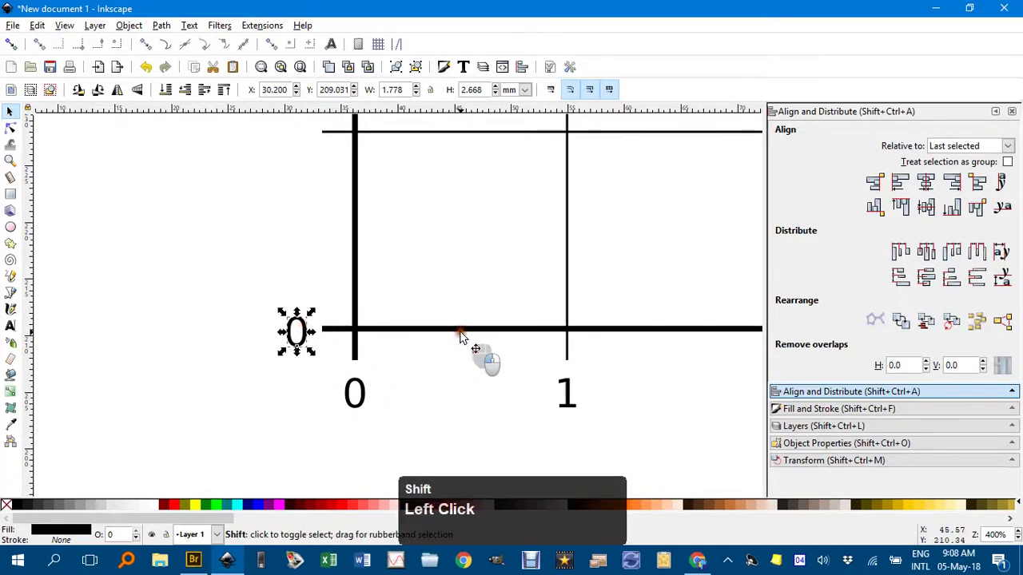
click(926, 207)
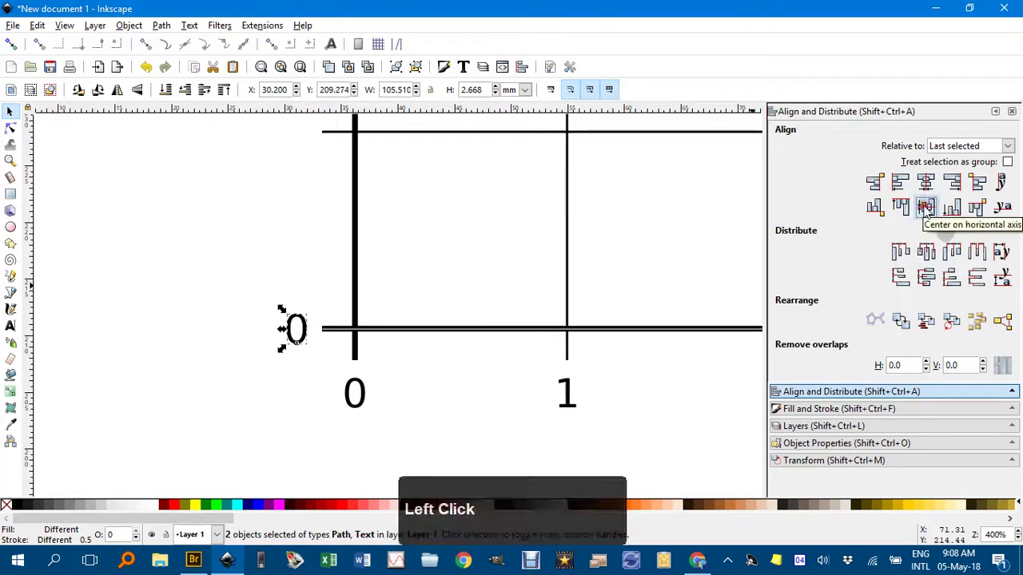
click(280, 231)
Copy that 0 label up the y-axis and centre it vertically on the top grid line.
click(296, 327)
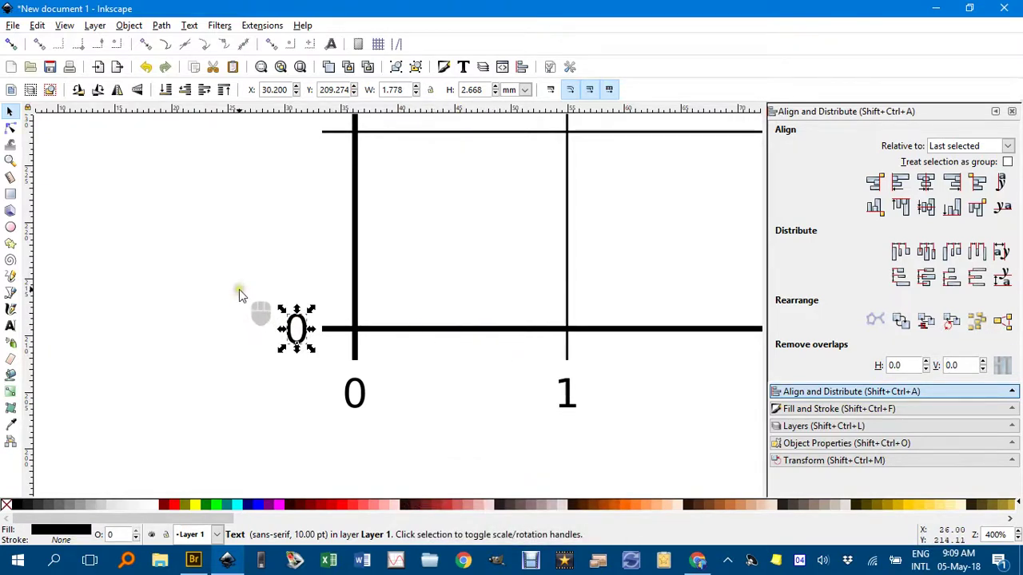
key(ctrl+d)
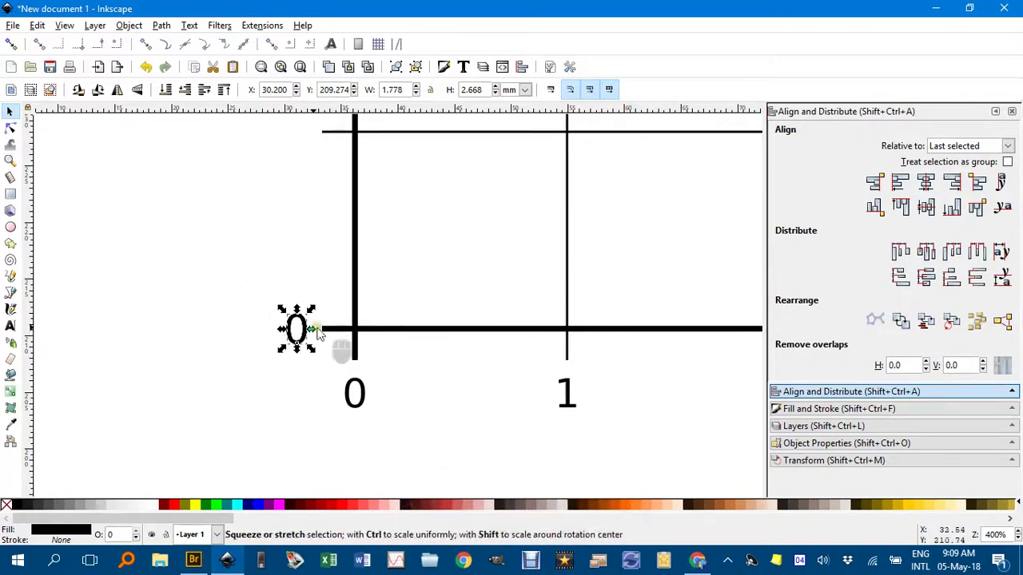
drag(302, 323, 302, 151)
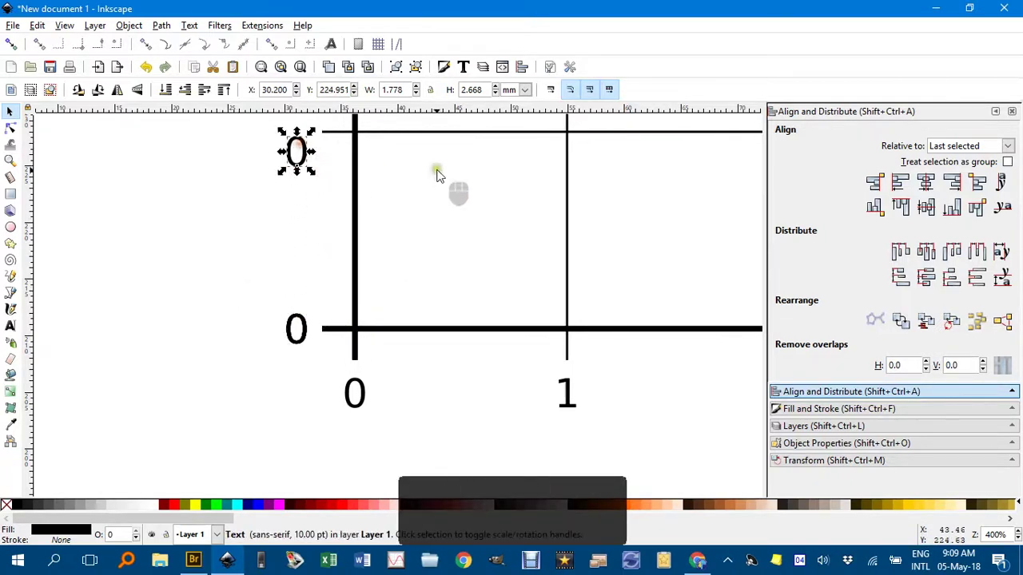
scroll(438, 175, down, 3)
scroll(411, 204, up, 5)
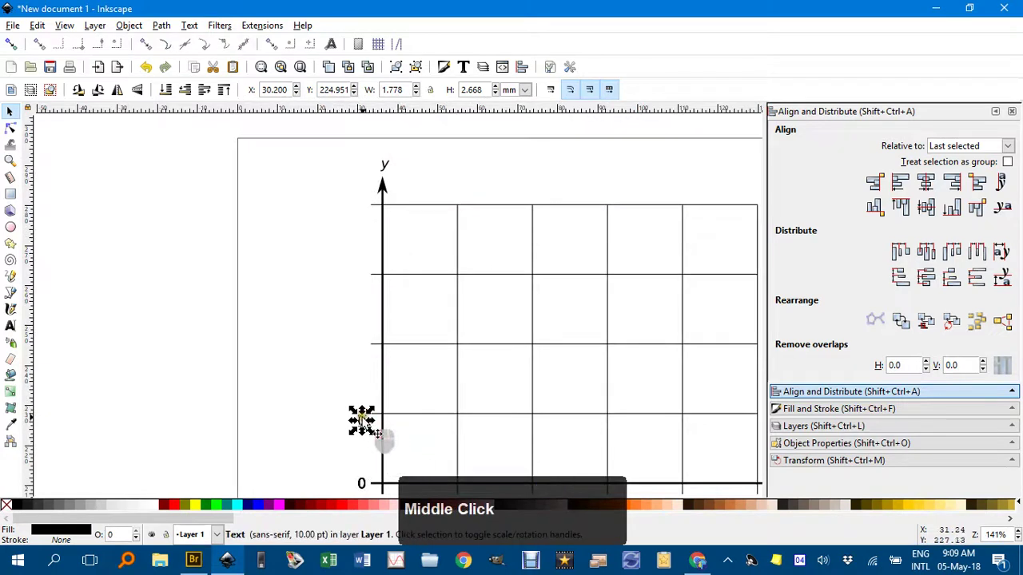
drag(361, 421, 361, 204)
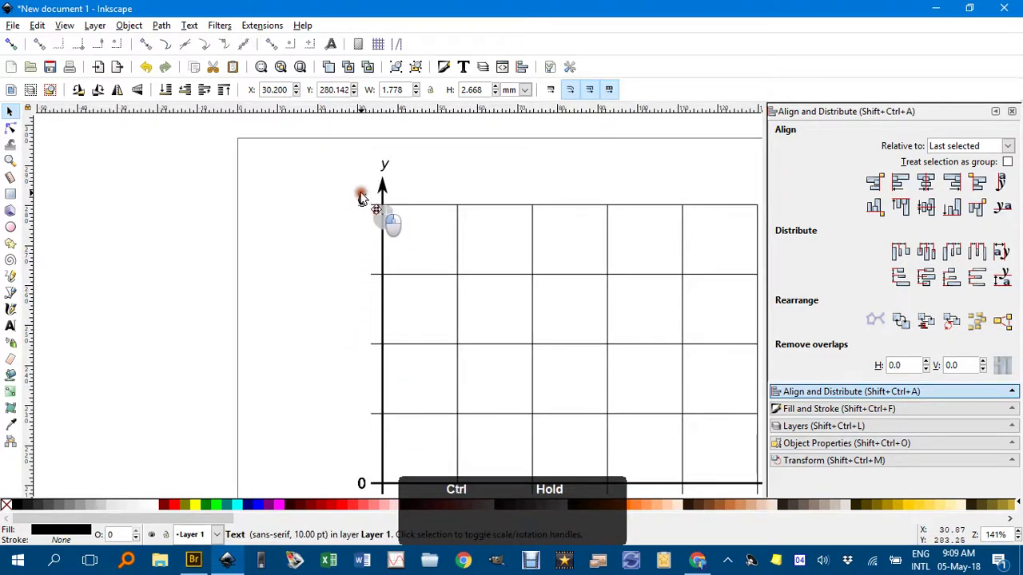
ctrl+scroll(412, 229, up, 3)
shift+click(397, 159)
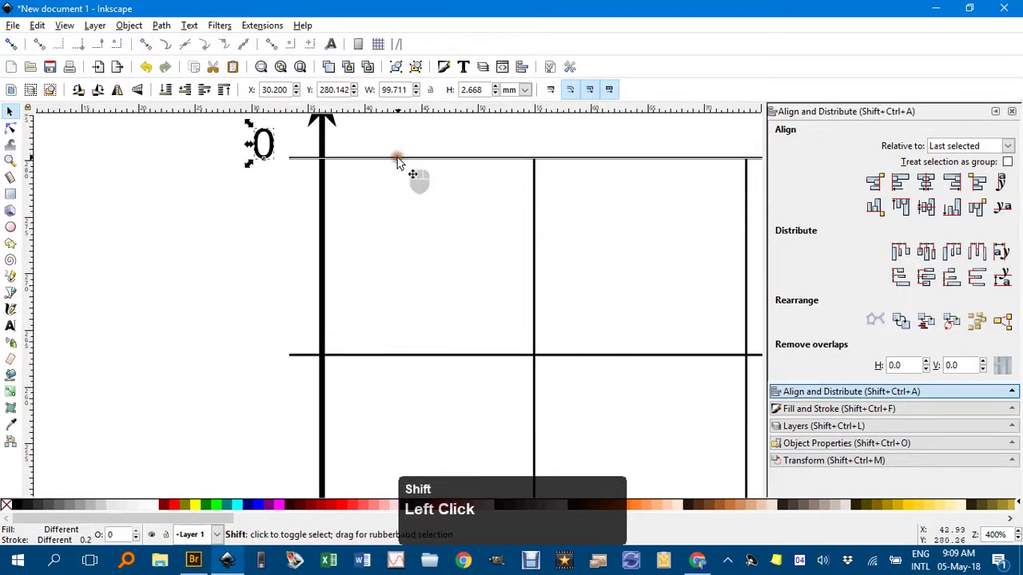
click(927, 207)
click(396, 233)
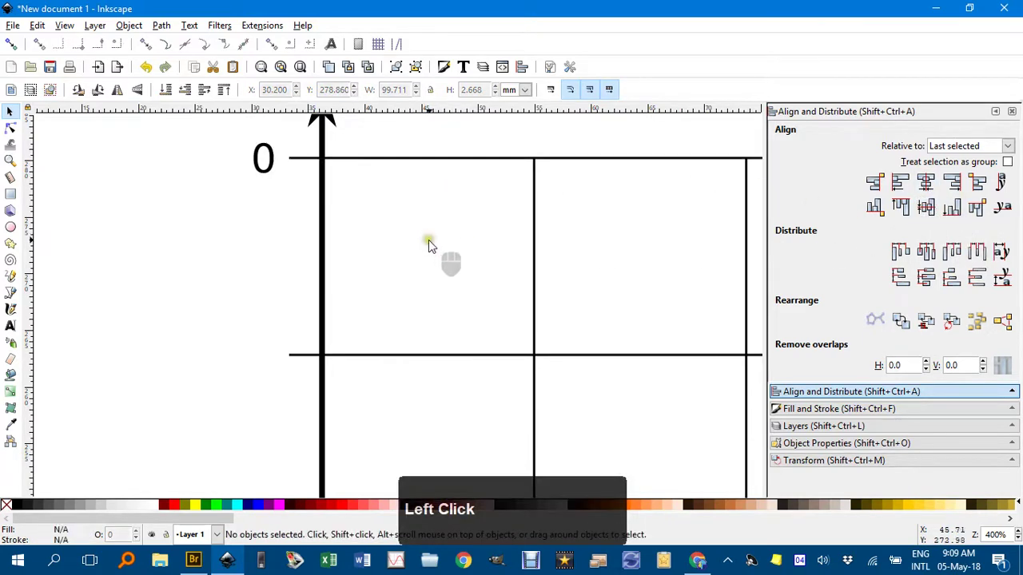
scroll(428, 239, down, 3)
middle_click(434, 201)
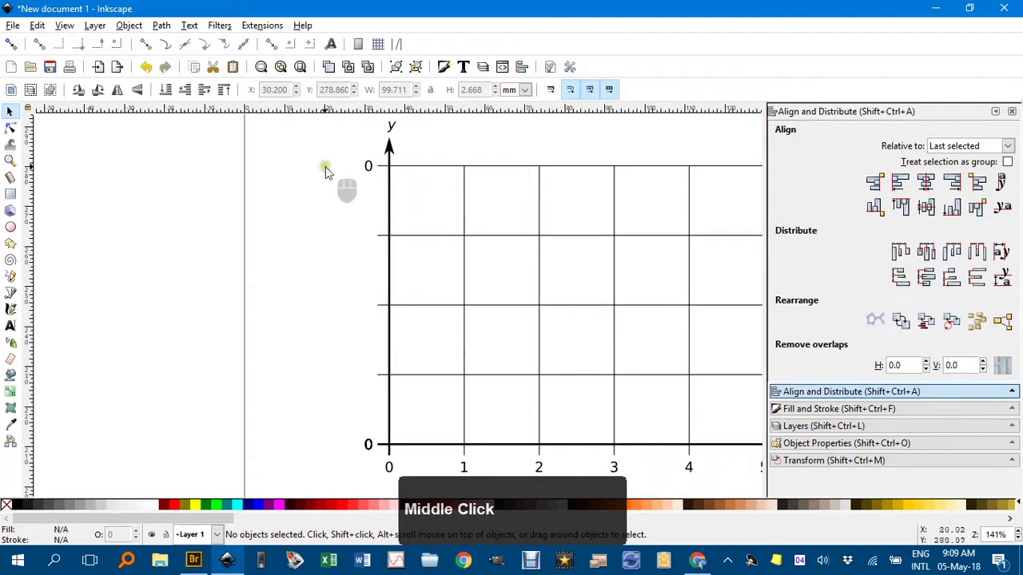
drag(319, 146, 380, 478)
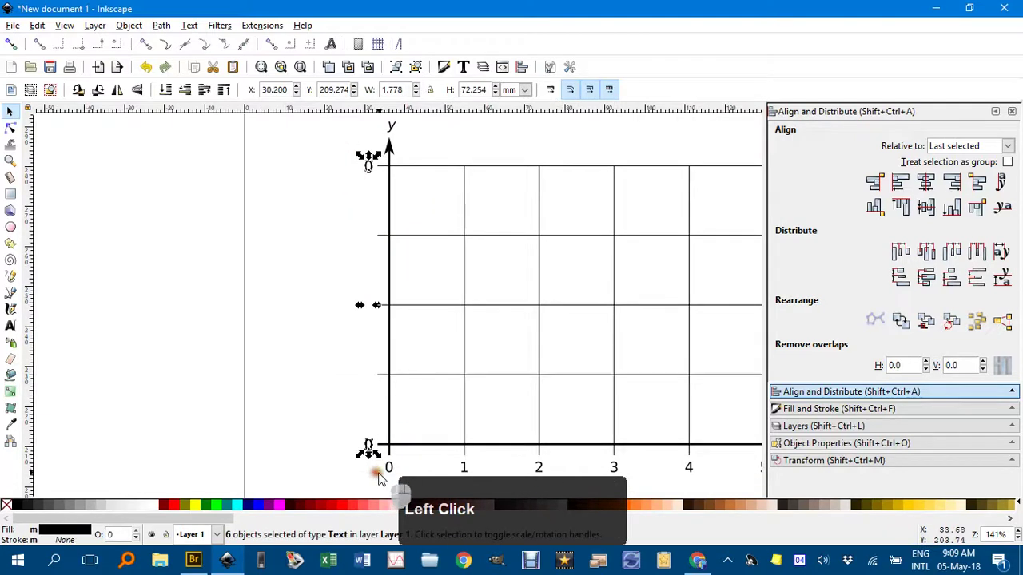
click(977, 277)
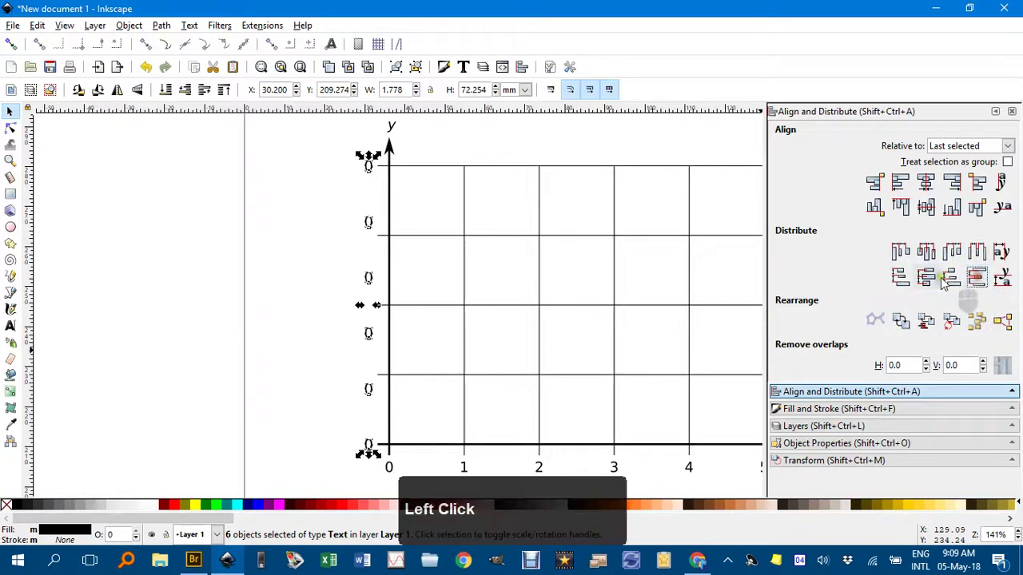
click(299, 266)
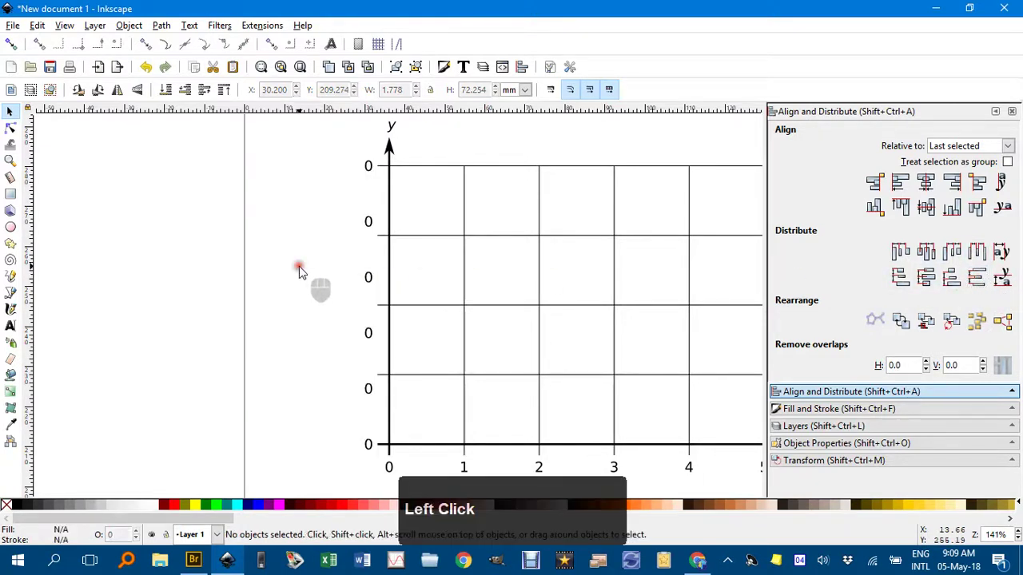
key(t)
click(369, 389)
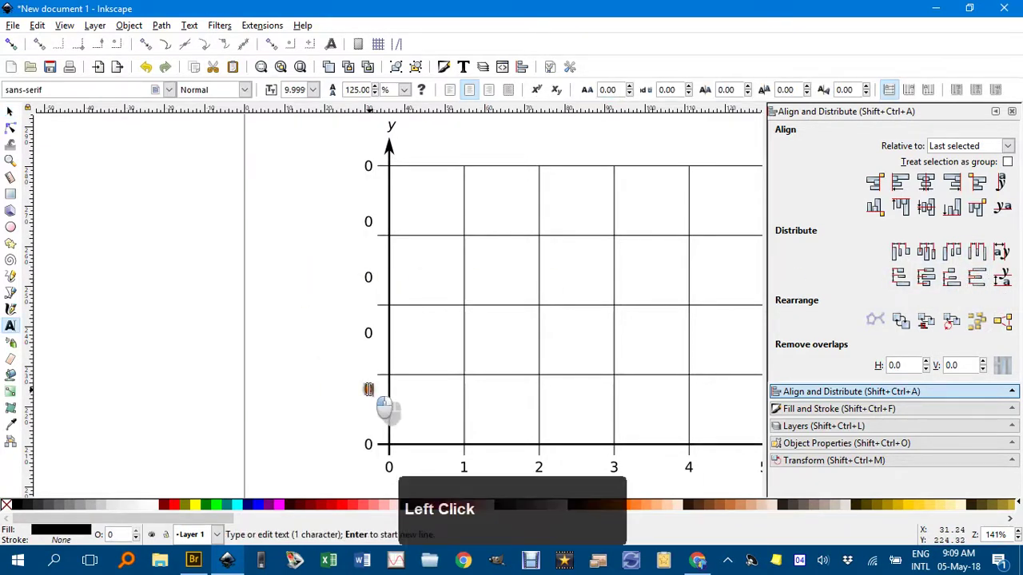
middle_click(399, 441)
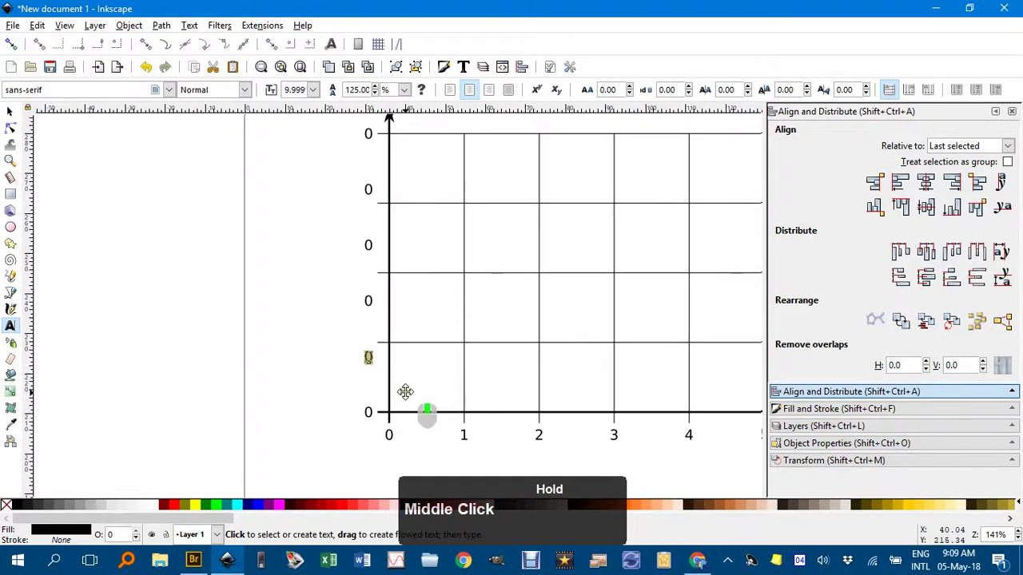
middle_click(426, 137)
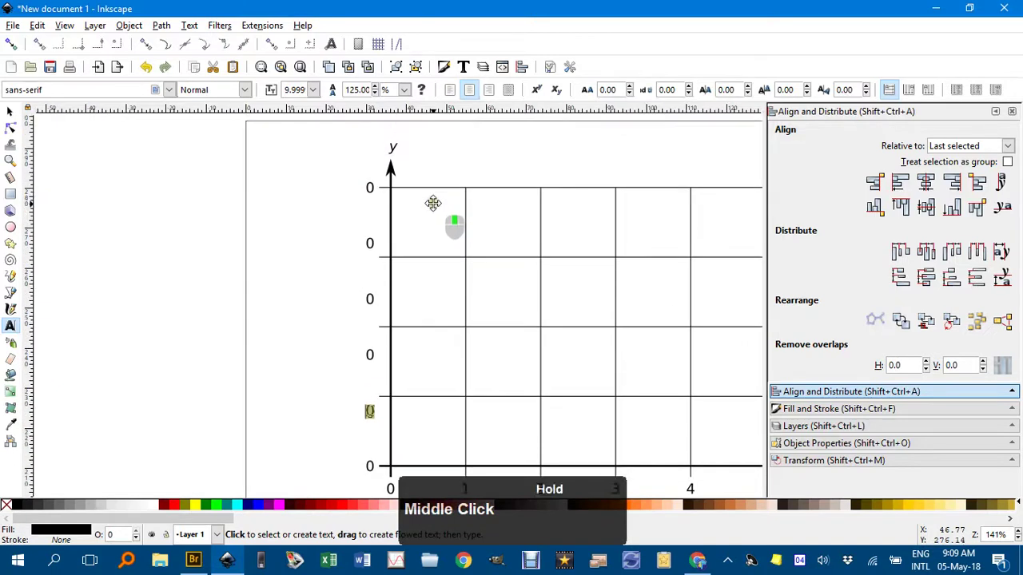
middle_click(432, 203)
key(ctrl)
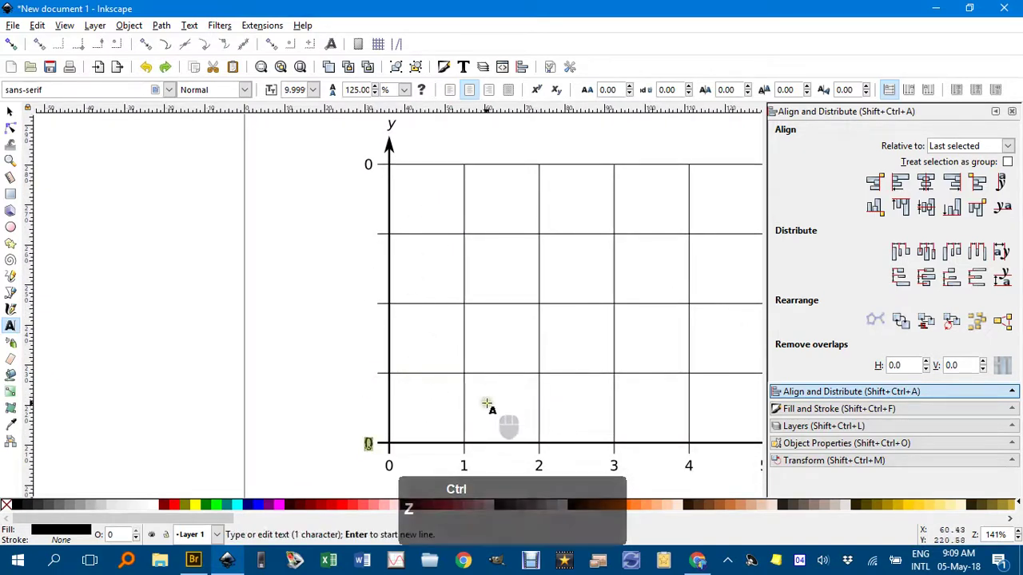
key(ctrl+z)
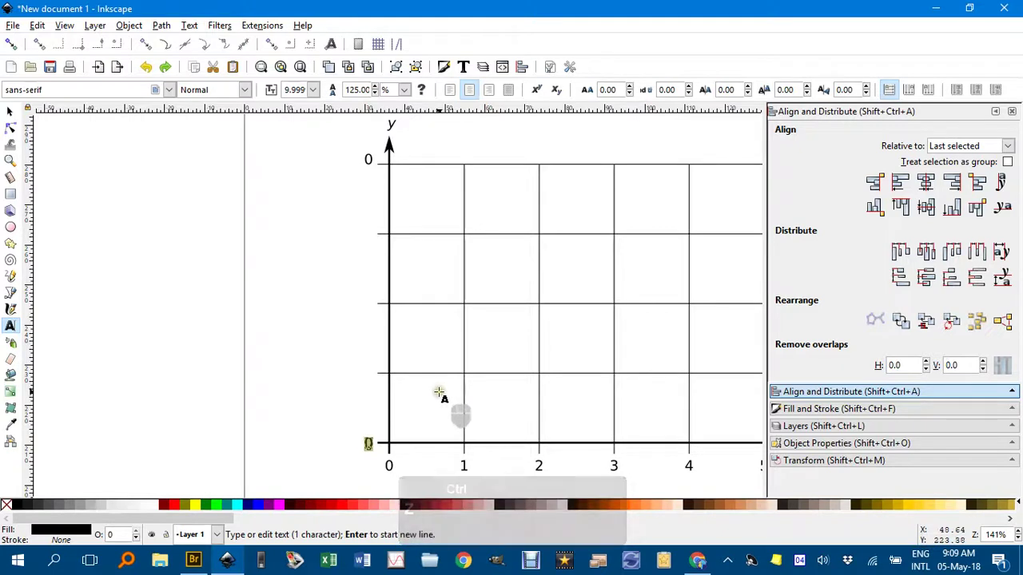
click(6, 112)
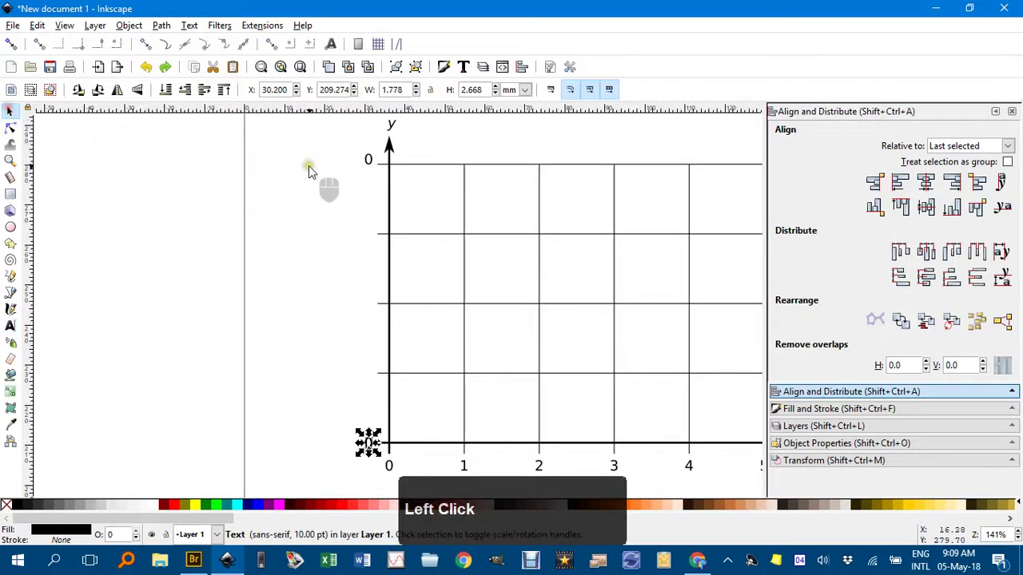
Delete the stacked y-axis labels.
click(326, 157)
drag(331, 137, 382, 477)
key(Delete)
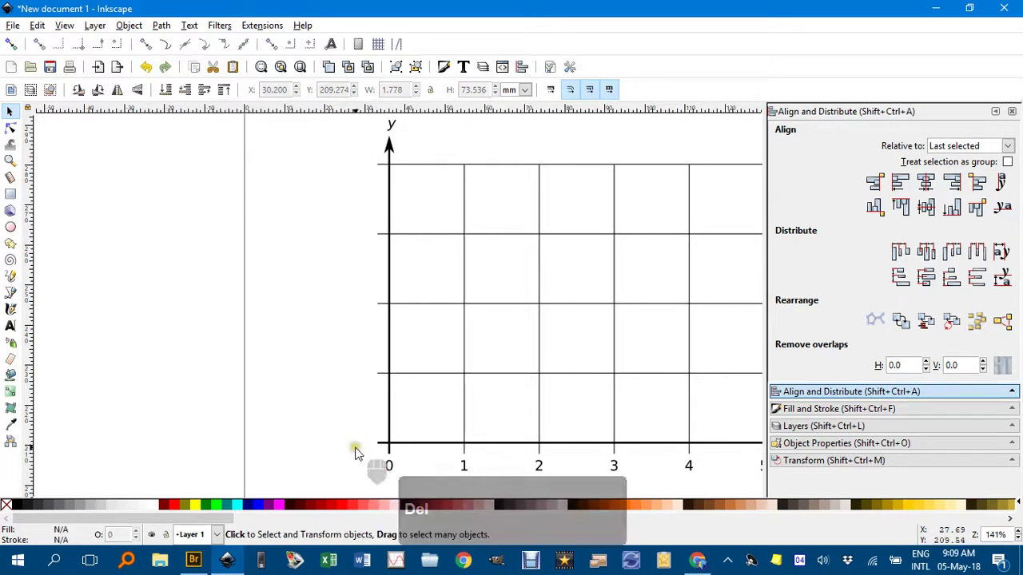
Create a new right-justified 0 label left of the origin, level with the x axis.
key(t)
click(327, 441)
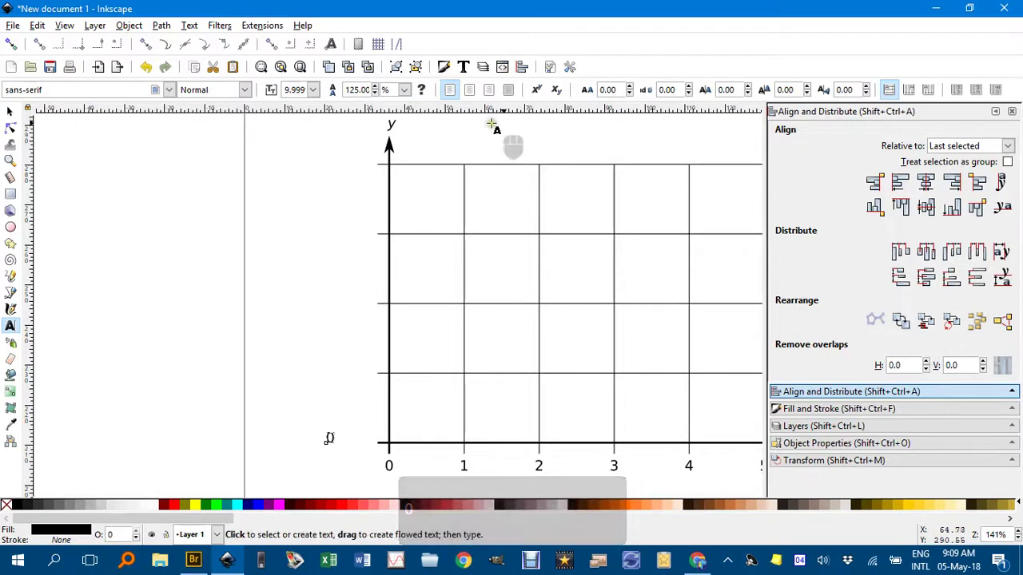
click(10, 110)
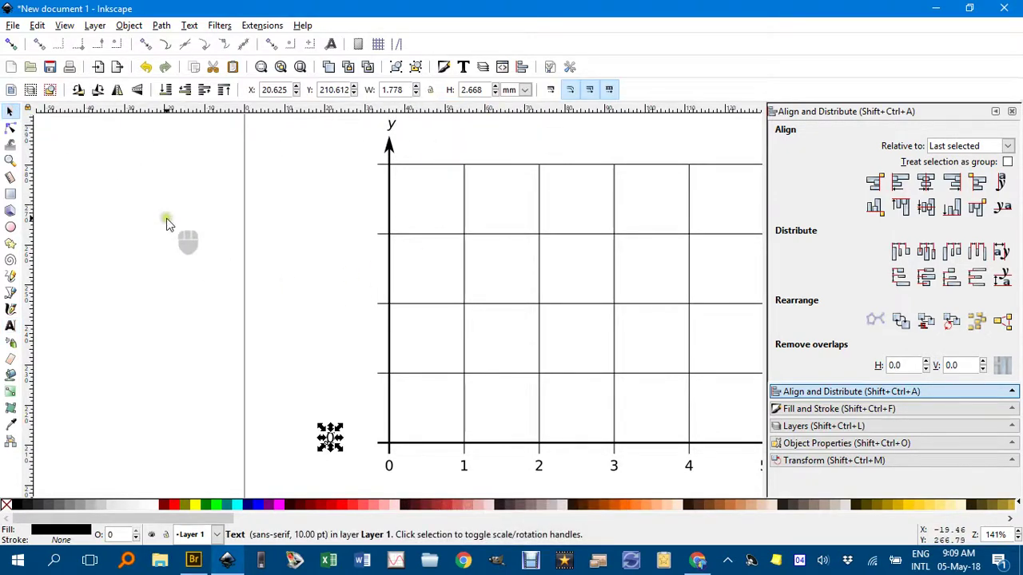
key(t)
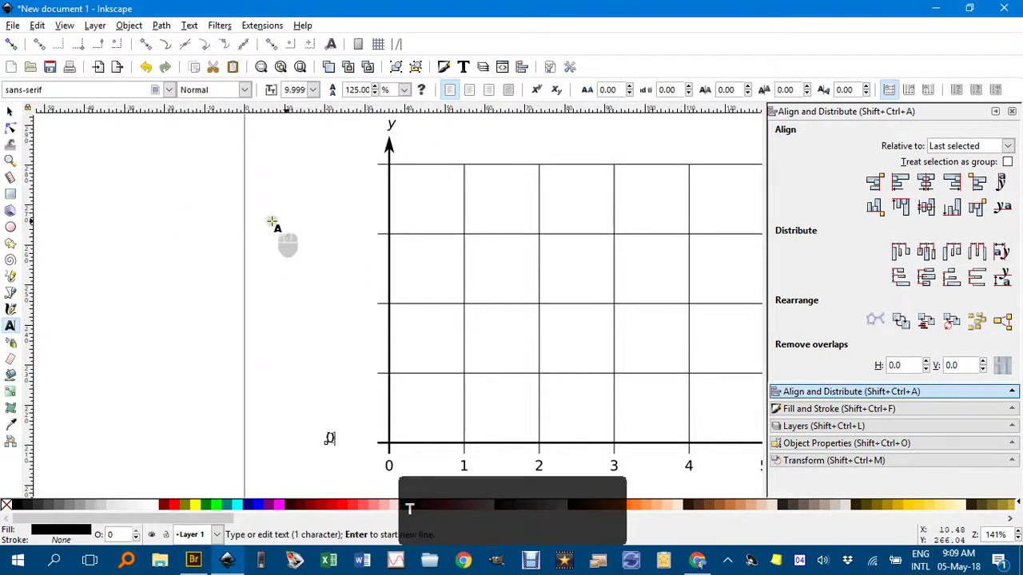
click(488, 90)
middle_click(432, 378)
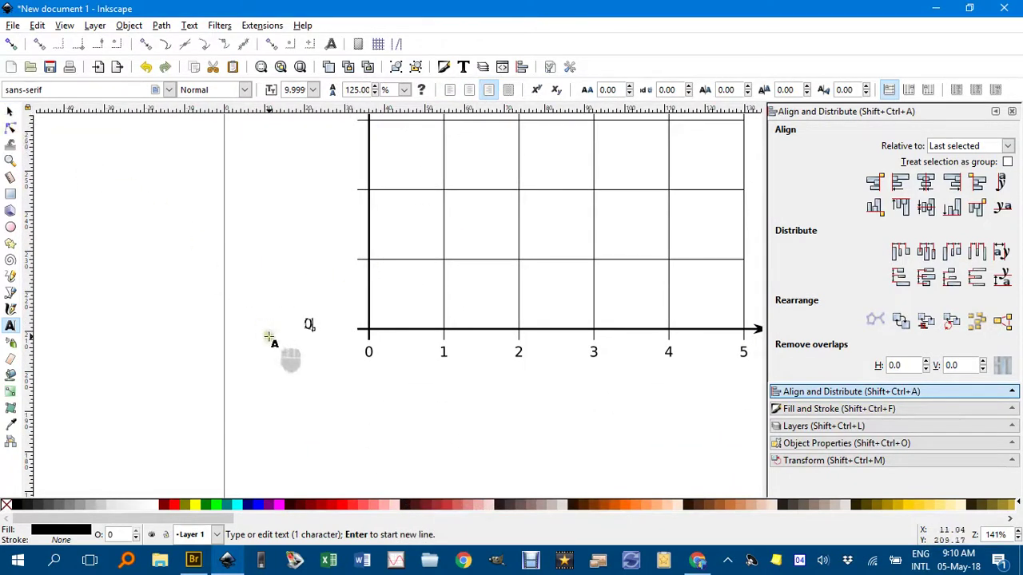
Move the 0 label beside the y axis and centre it vertically on the x-axis line.
click(9, 111)
ctrl+scroll(289, 274, up, 2)
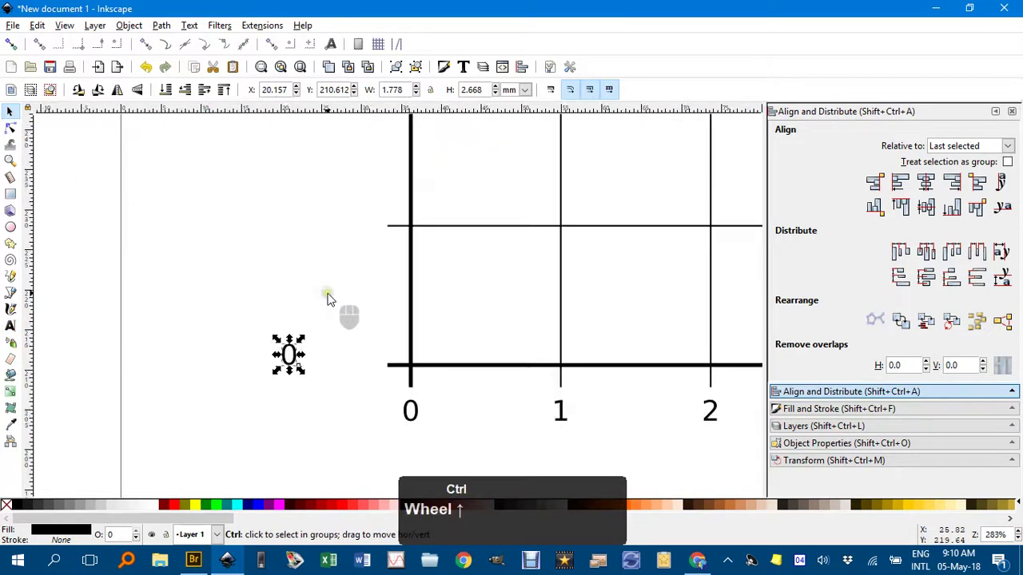
click(334, 375)
drag(335, 373, 369, 368)
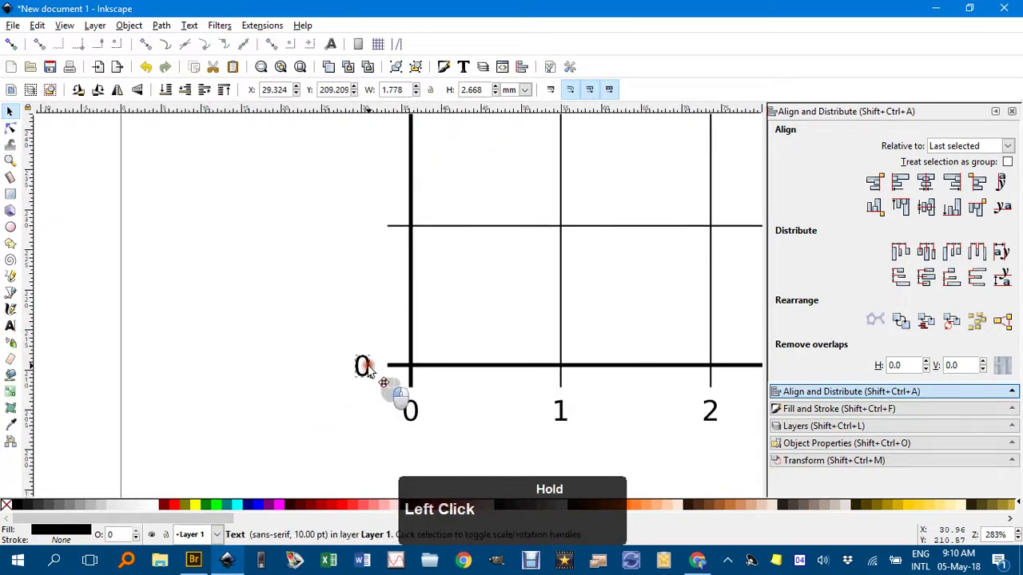
shift+click(440, 365)
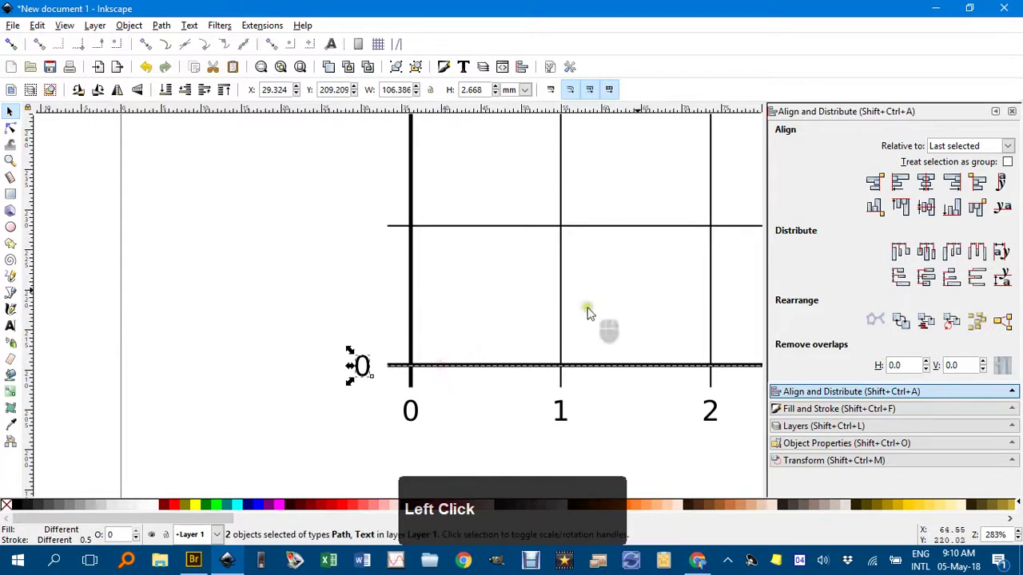
click(927, 206)
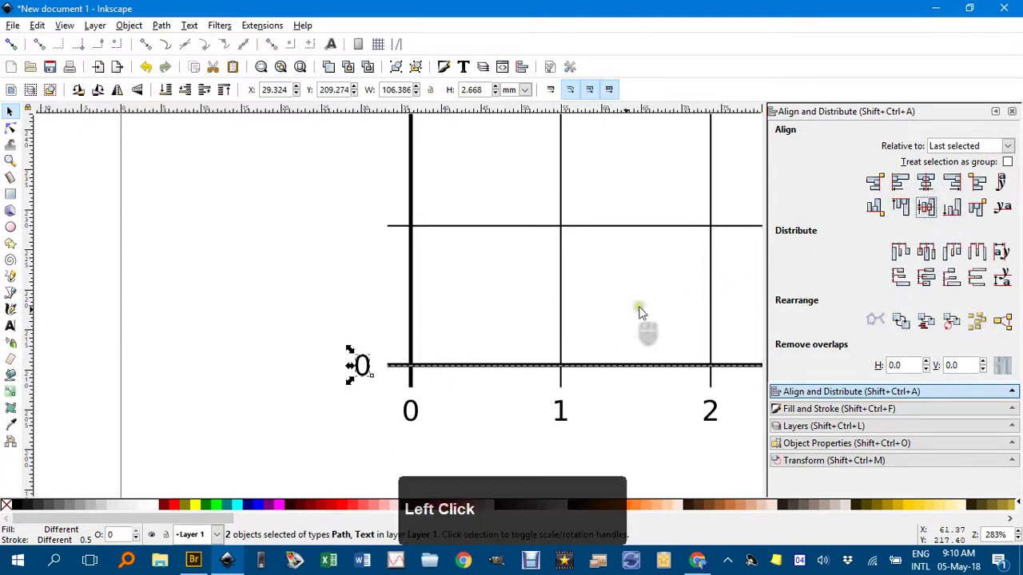
click(321, 262)
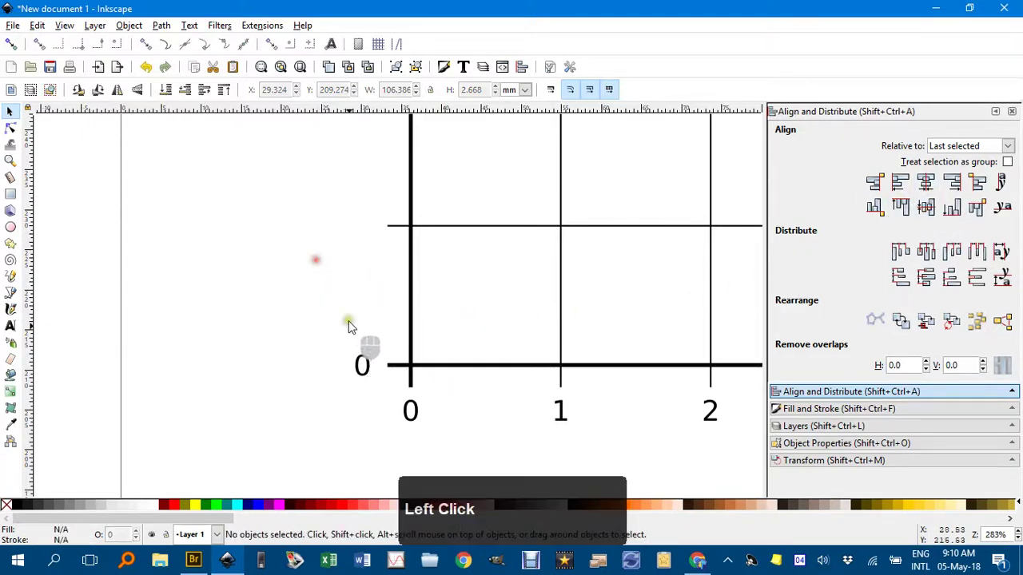
Duplicate the 0 label and centre the copy vertically on the top gridline.
click(364, 362)
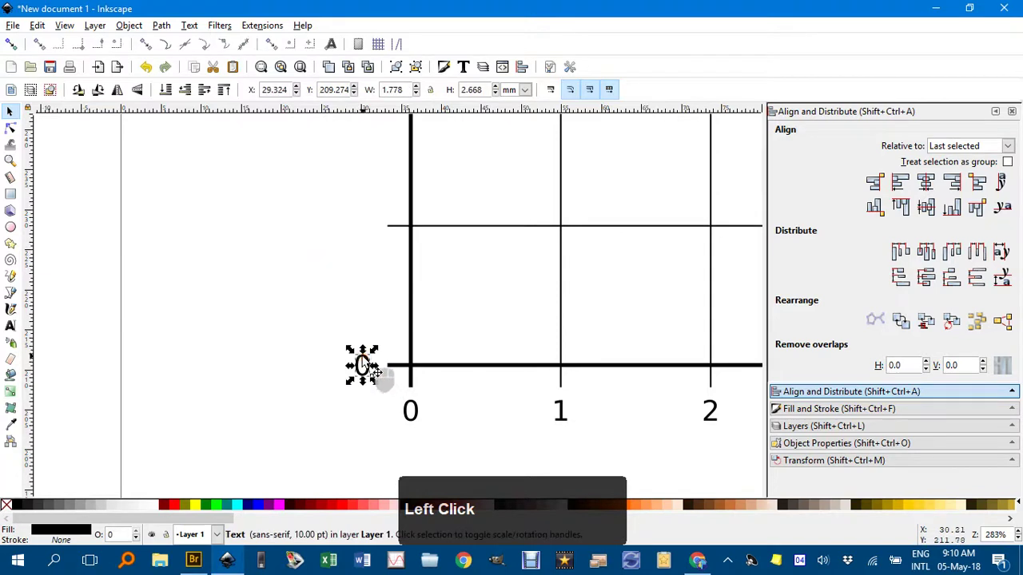
key(ctrl+d)
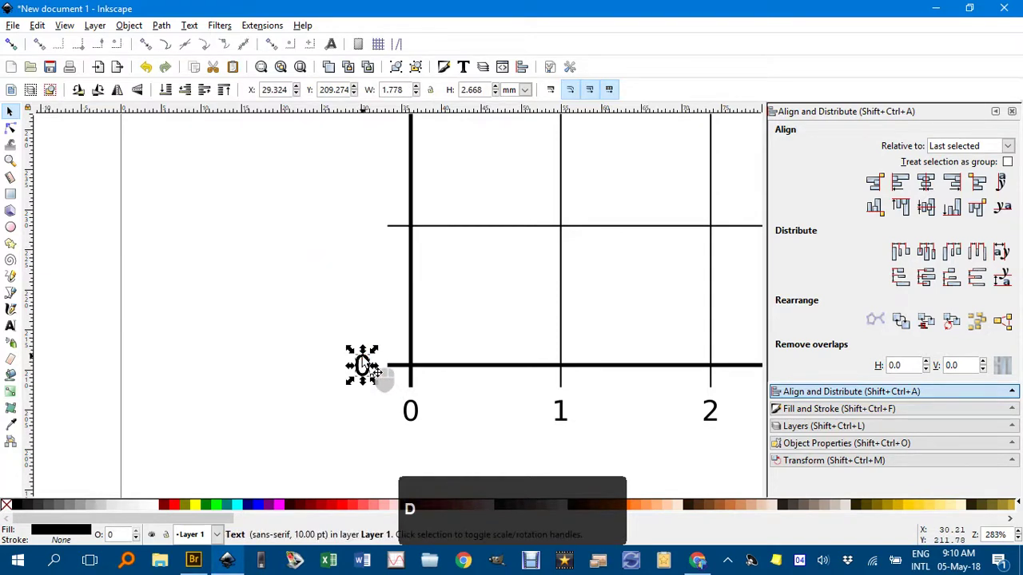
drag(364, 365, 383, 307)
shift+click(499, 305)
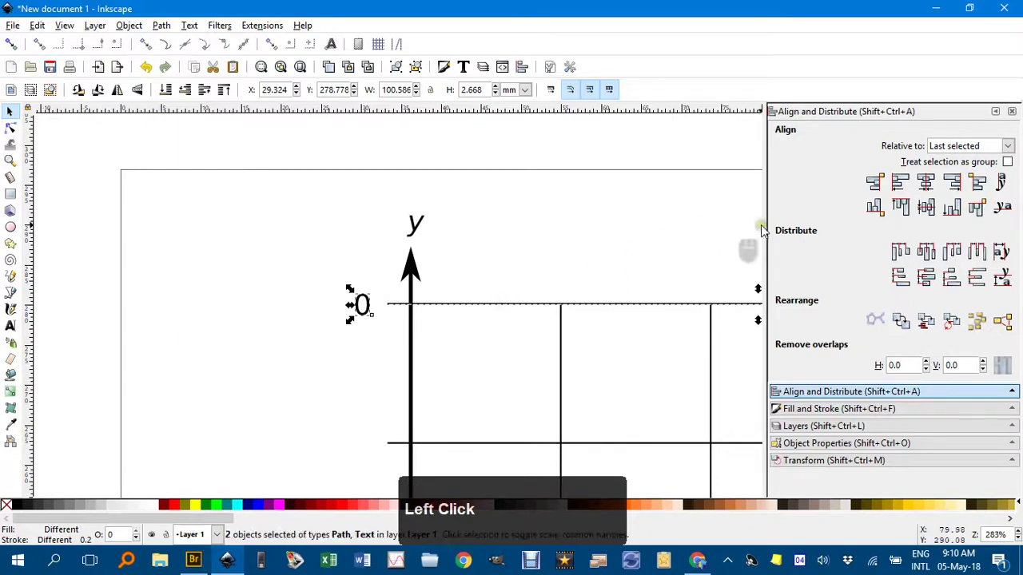
click(925, 207)
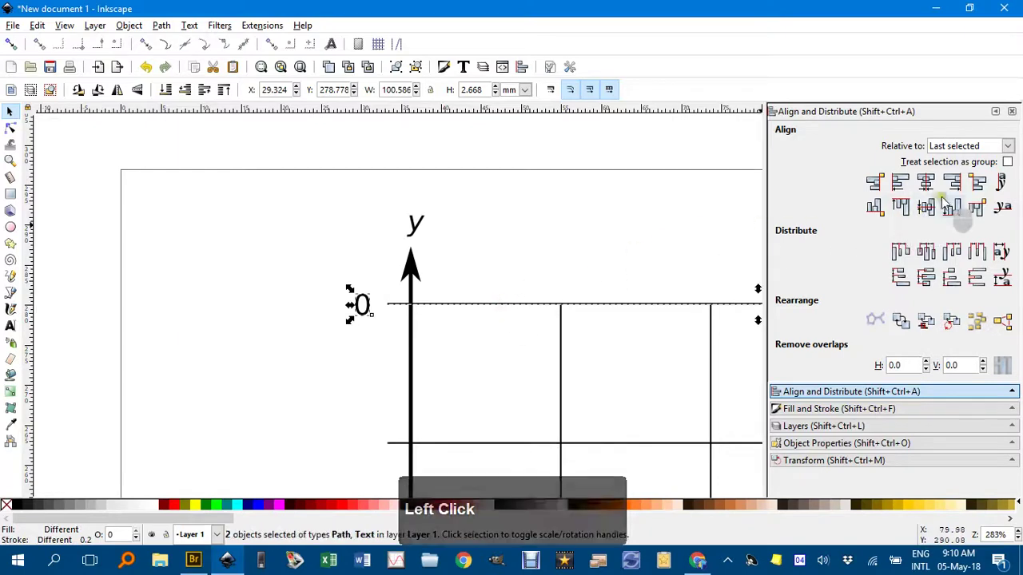
click(534, 209)
Distribute the five 0 labels' centres evenly along the y axis.
scroll(434, 296, down, 2)
middle_click(455, 177)
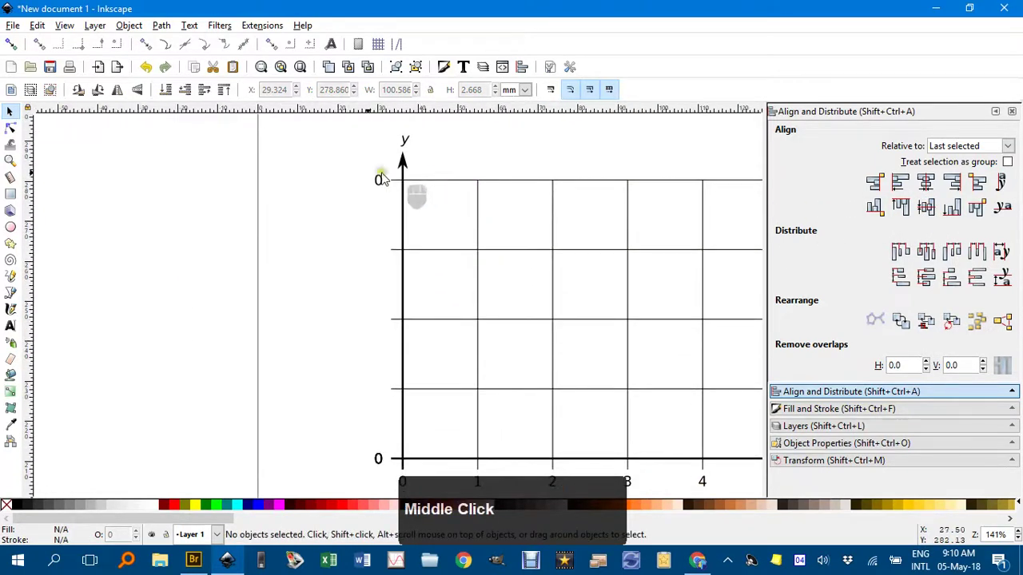
drag(342, 145, 370, 174)
drag(397, 470, 400, 476)
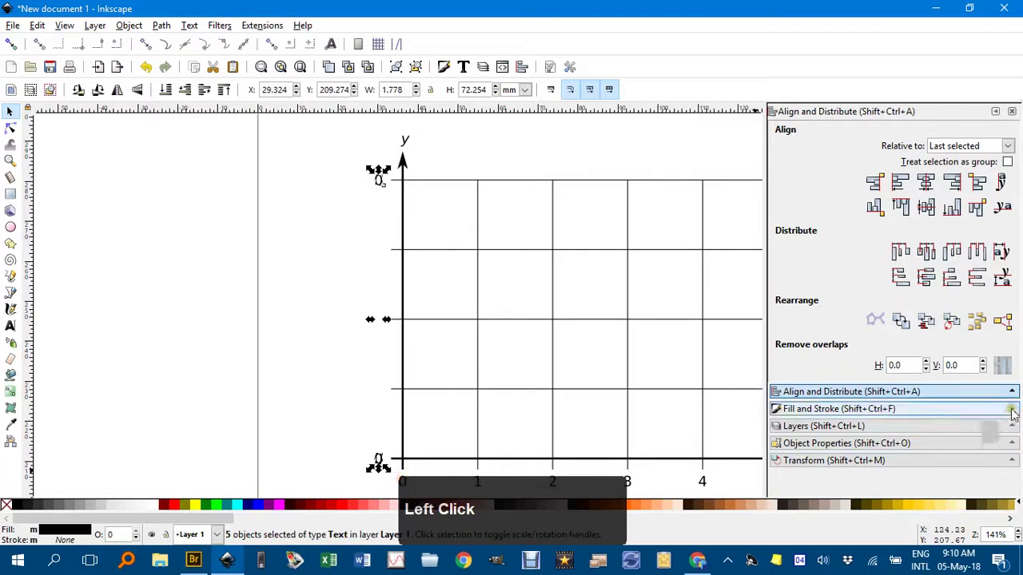
click(978, 277)
click(310, 243)
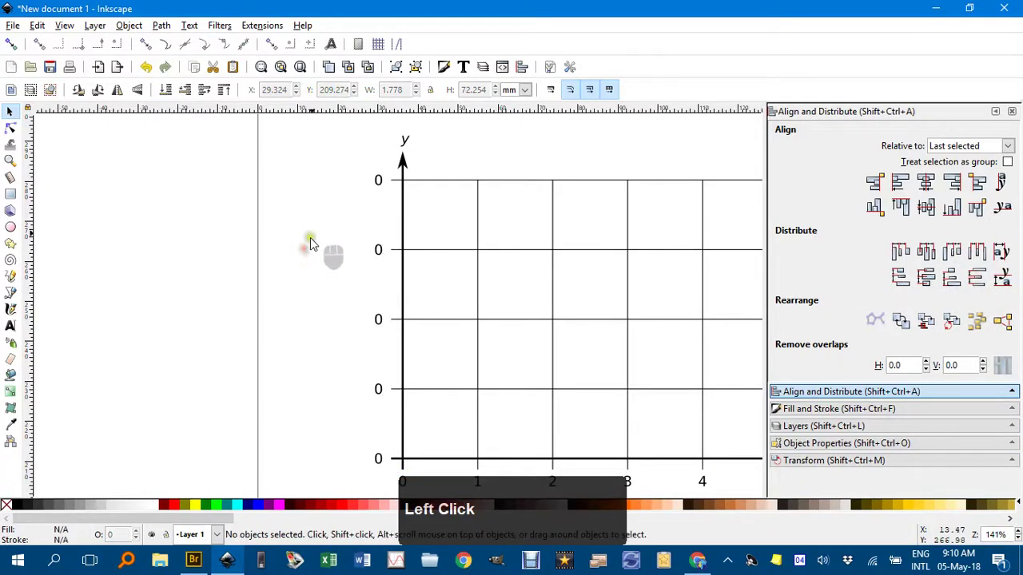
key(t)
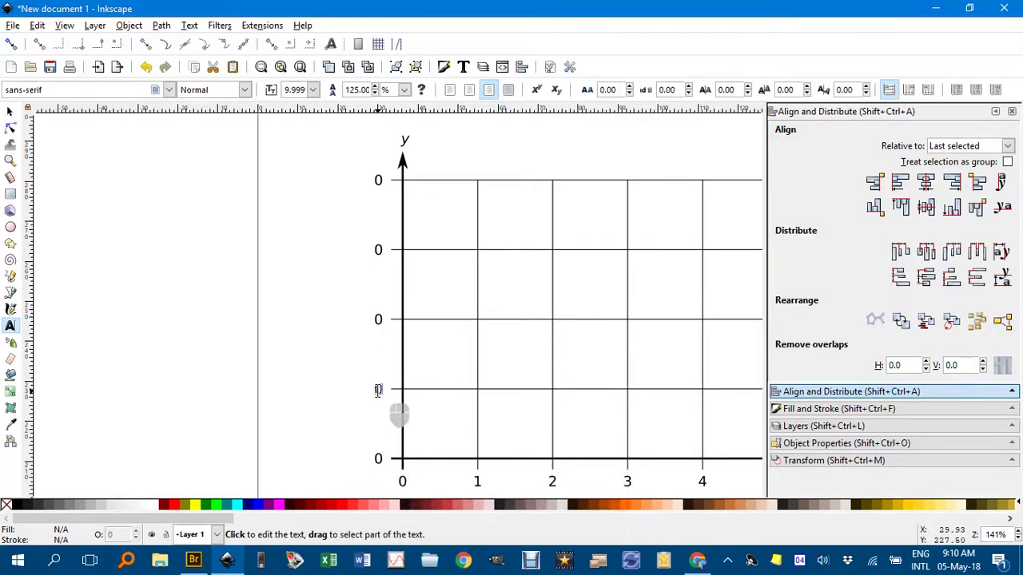
Retype the y-axis labels above the bottom 0 as 5, 10, 15 and 20.
drag(376, 389, 375, 354)
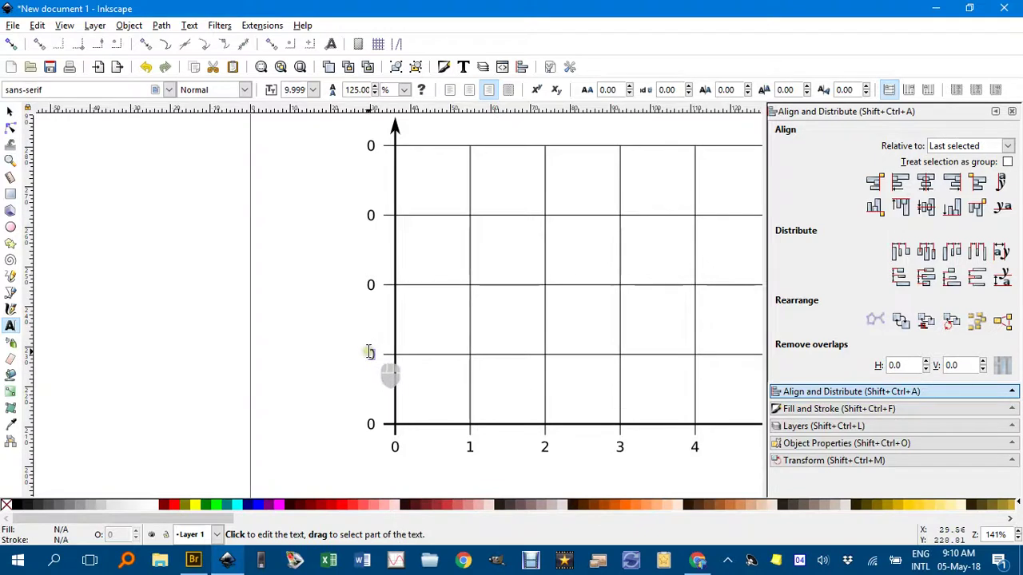
click(372, 353)
drag(372, 353, 375, 354)
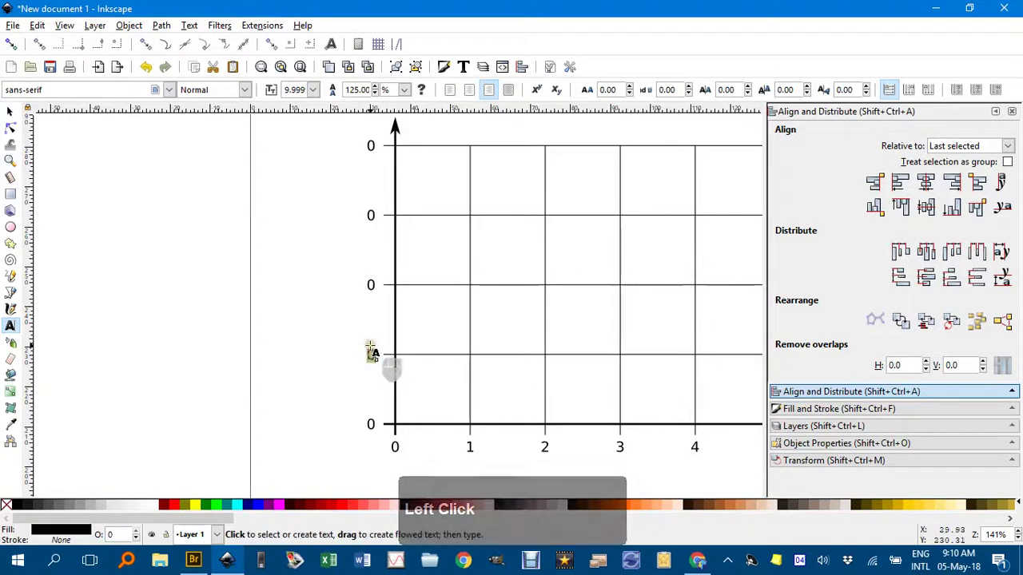
text(5)
click(371, 282)
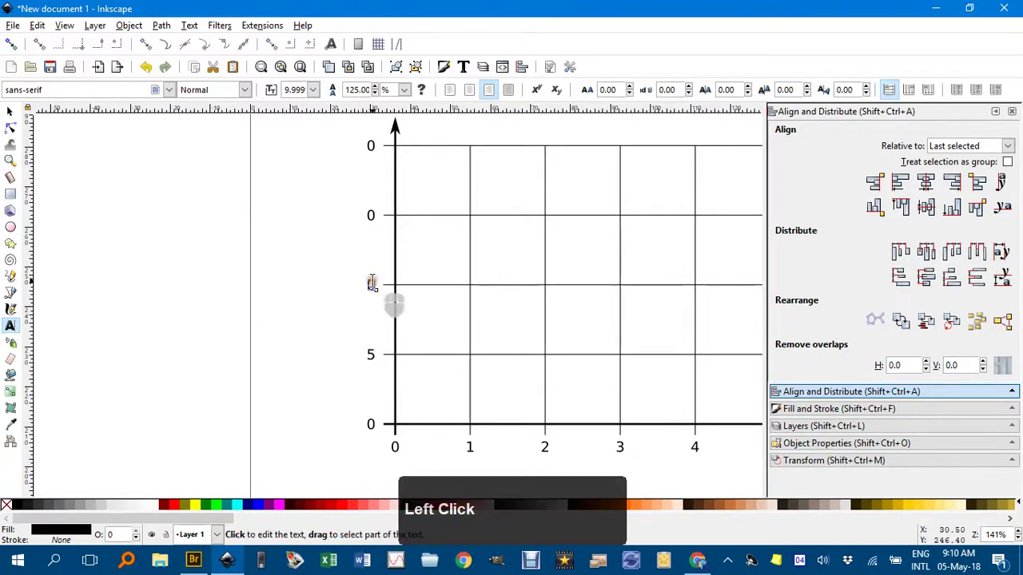
text(1)
click(372, 215)
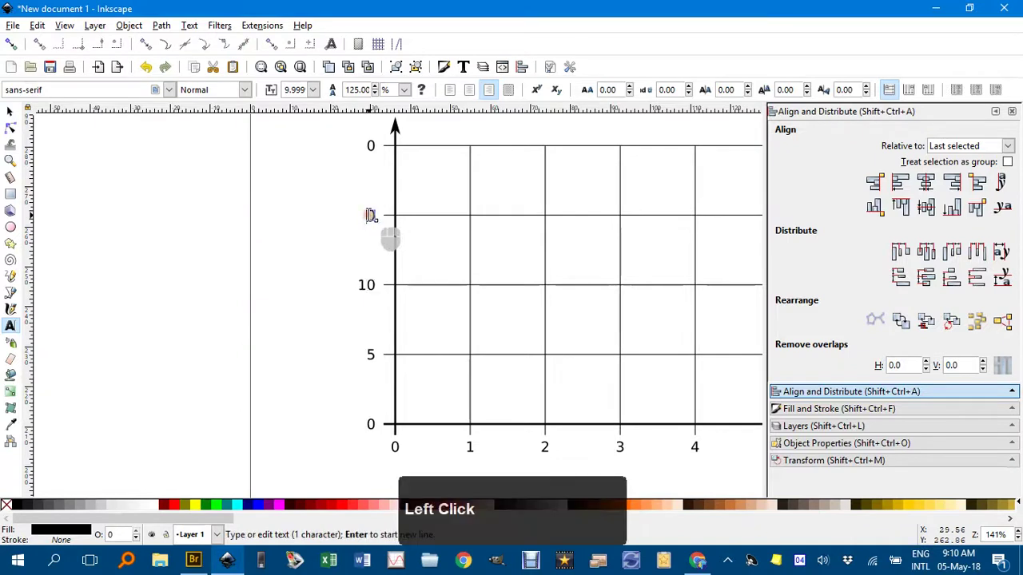
text(1)
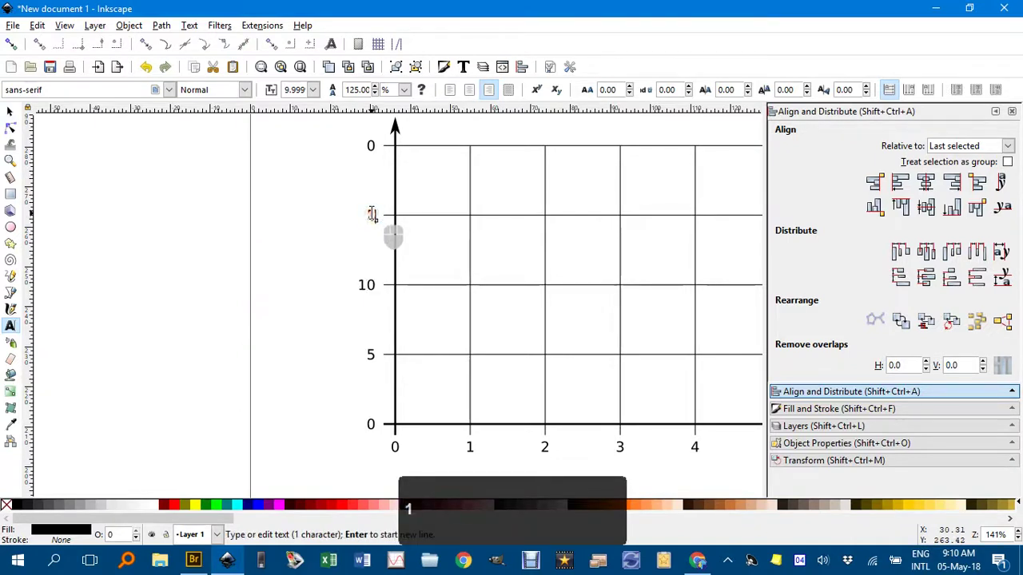
text(5)
click(369, 143)
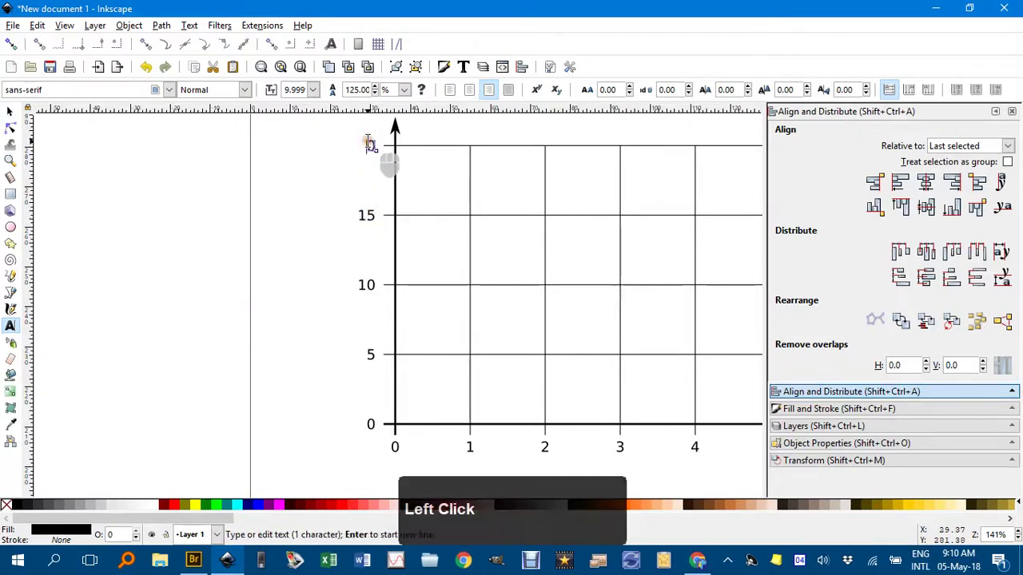
click(10, 111)
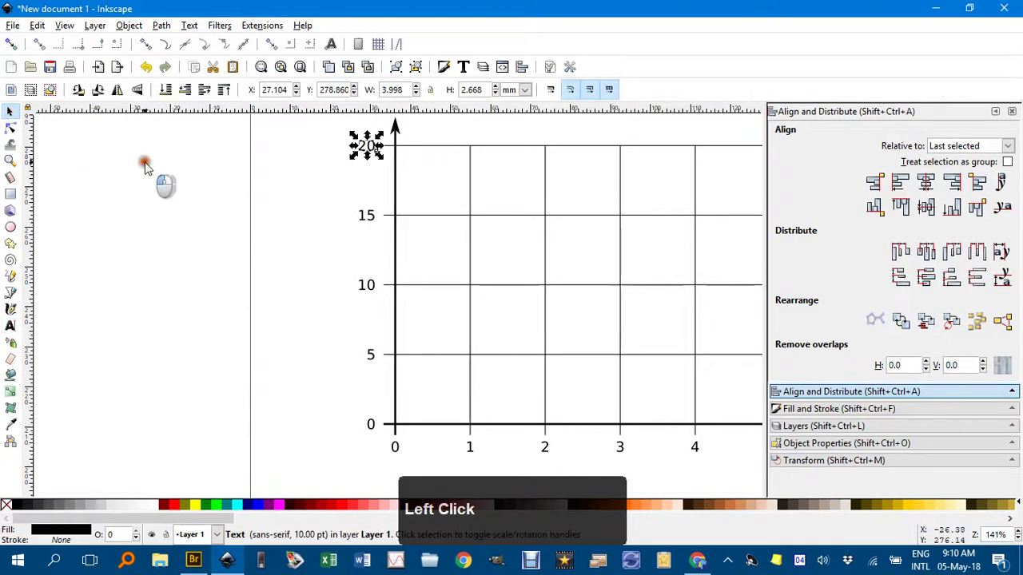
click(148, 162)
scroll(533, 290, down, 1)
middle_click(583, 320)
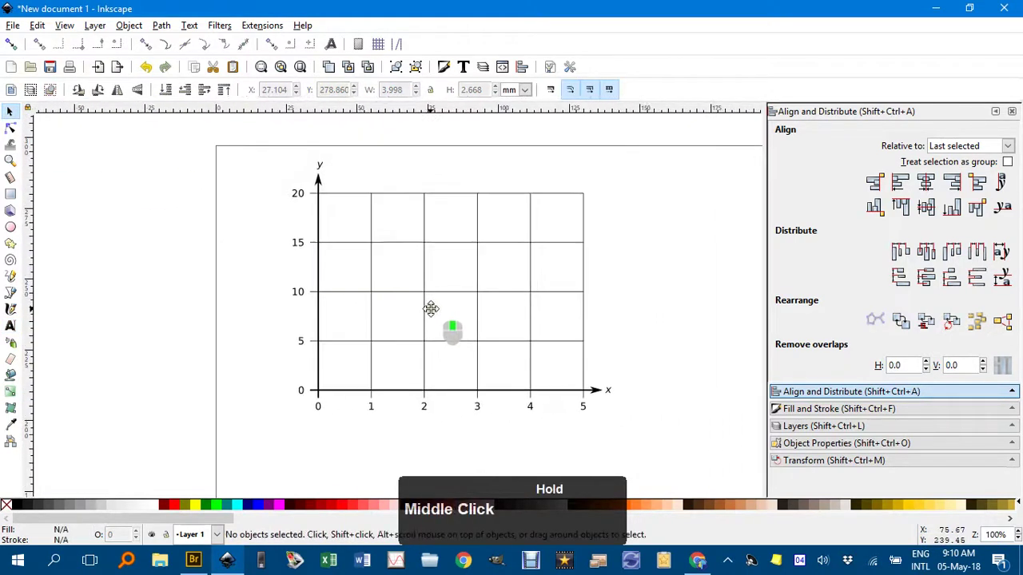
scroll(448, 316, up, 1)
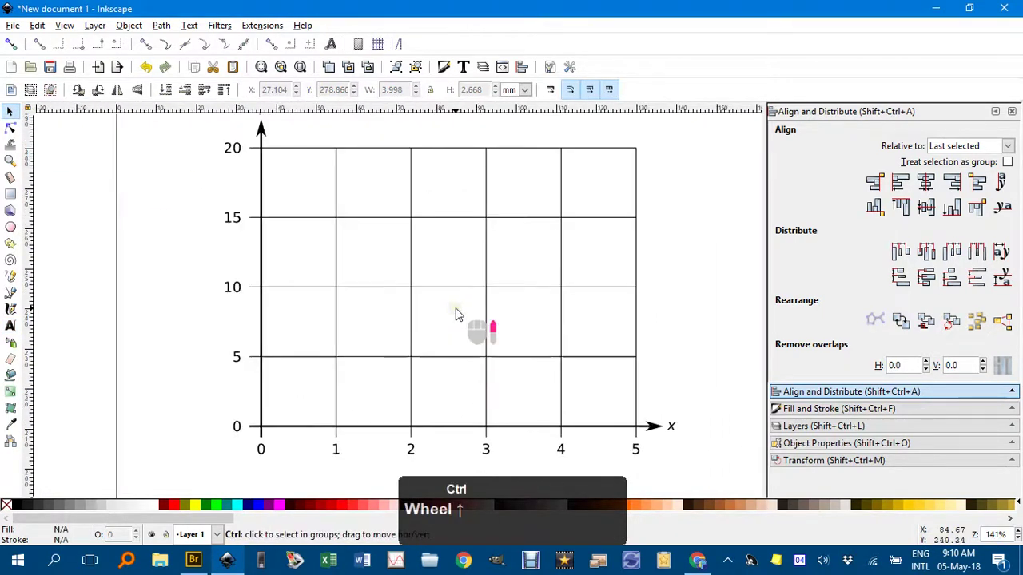
middle_click(690, 371)
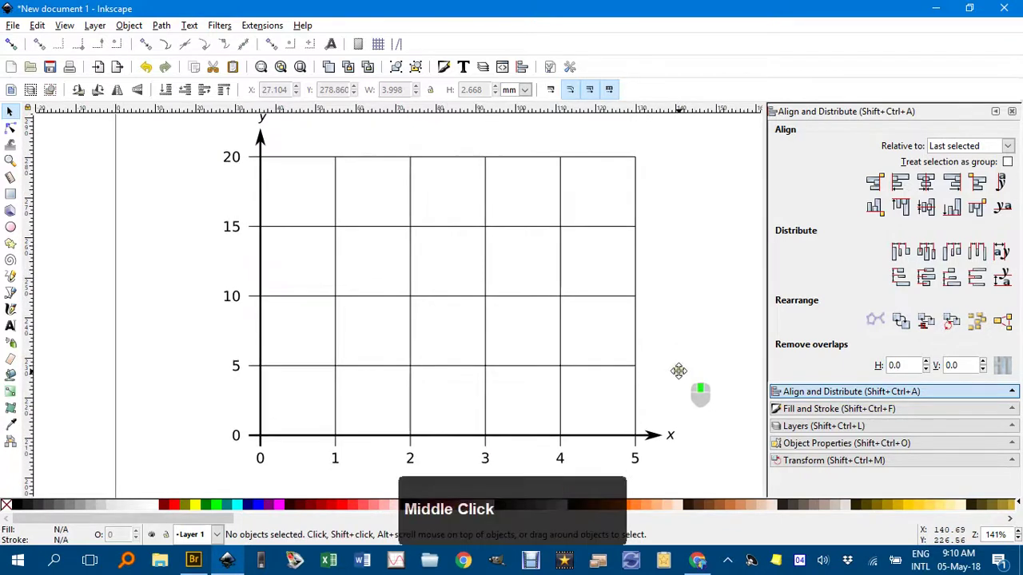
drag(670, 374, 663, 370)
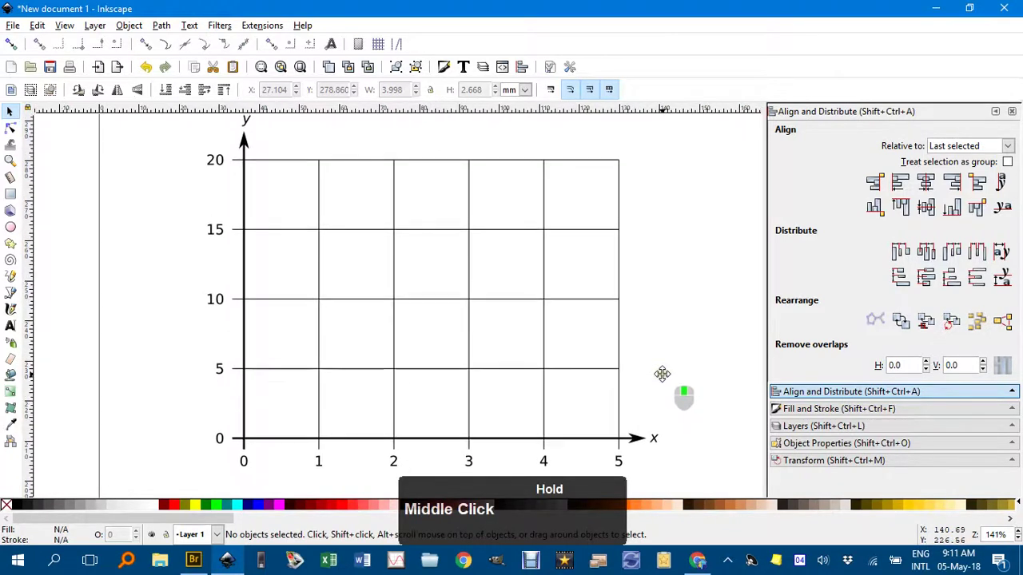